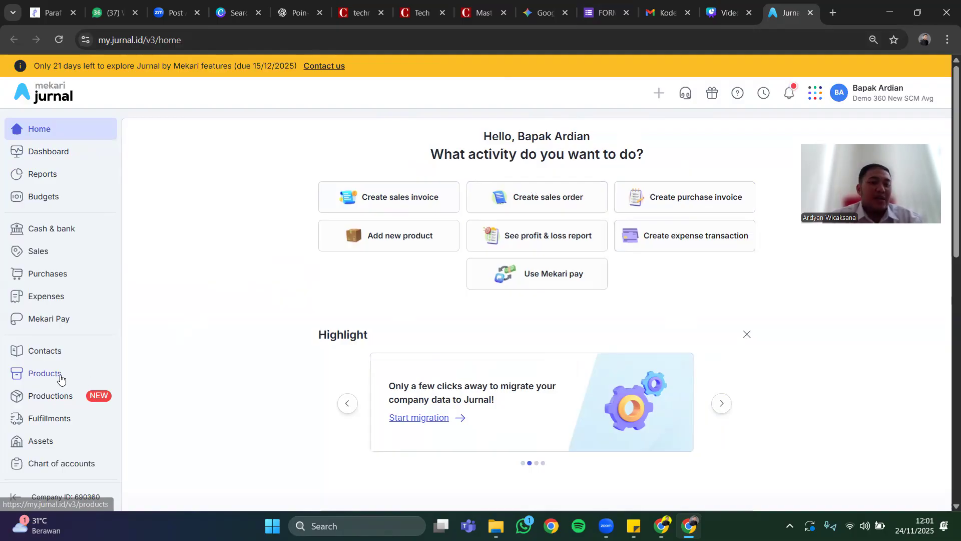
scroll(60, 378, "down", 2)
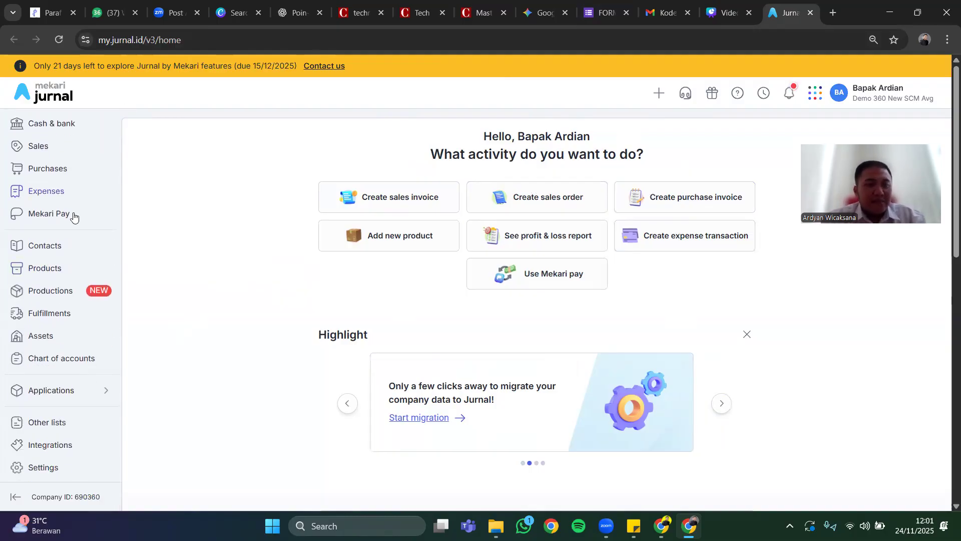
scroll(73, 215, "up", 1)
scroll(74, 216, "down", 1)
scroll(74, 217, "down", 1)
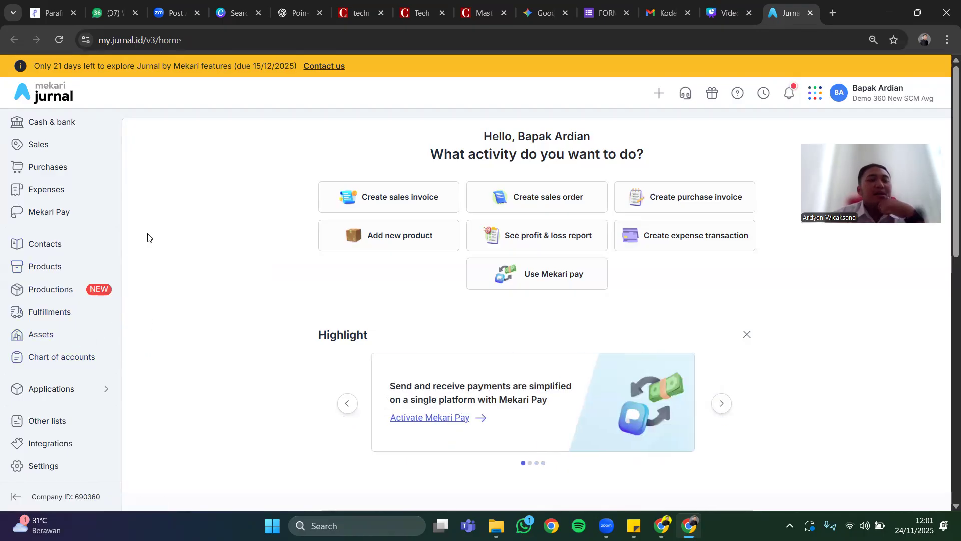
scroll(30, 233, "up", 2)
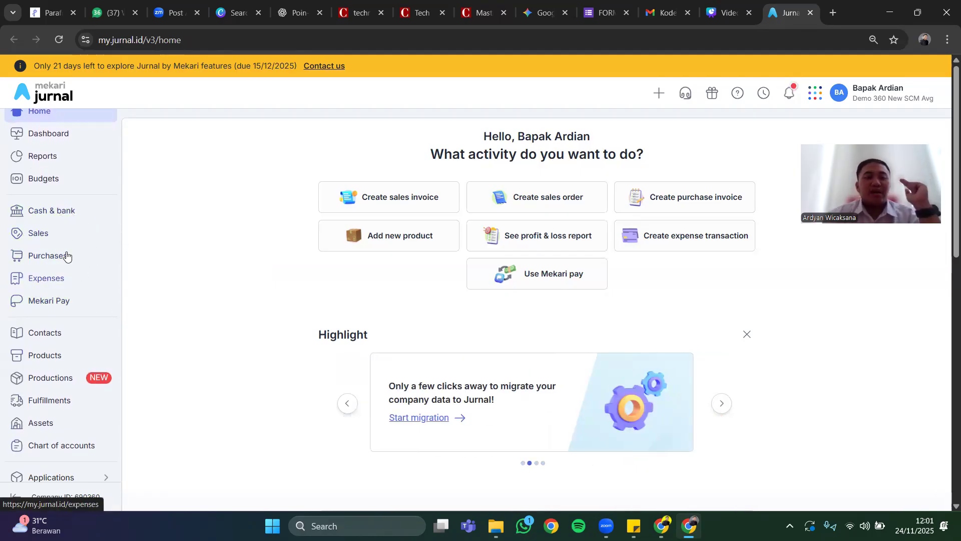
scroll(63, 245, "up", 1)
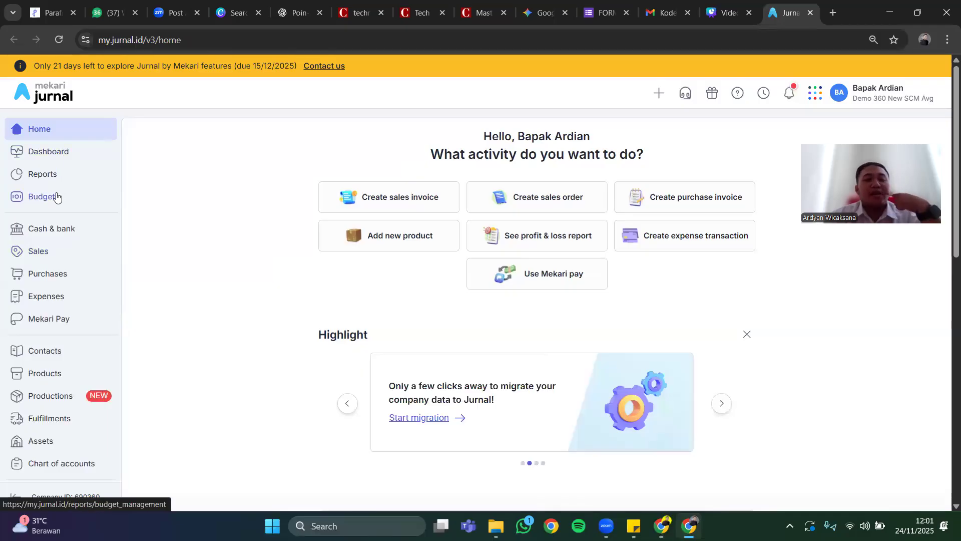
scroll(64, 260, "down", 2)
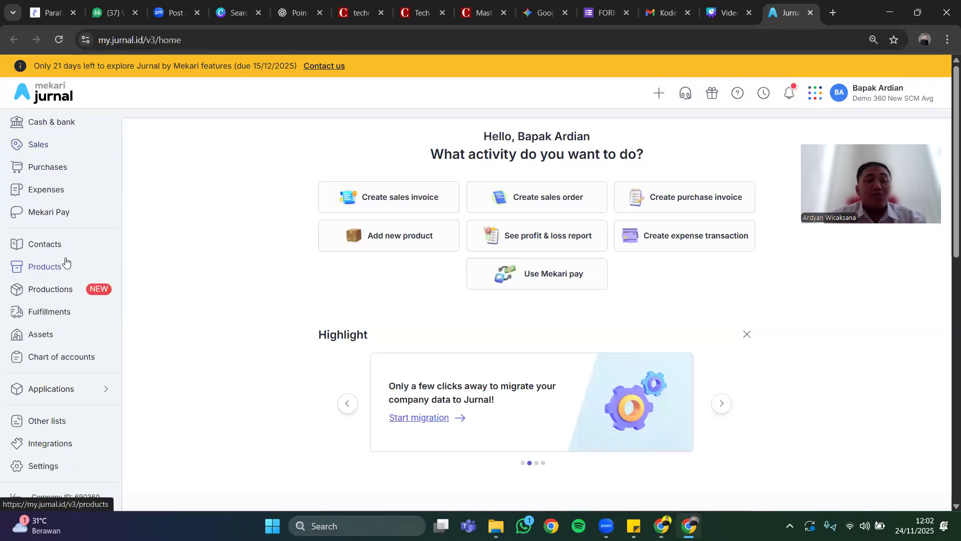
Open the company settings and review the company, bank account, other info and additional feature sections.
left_click(53, 467)
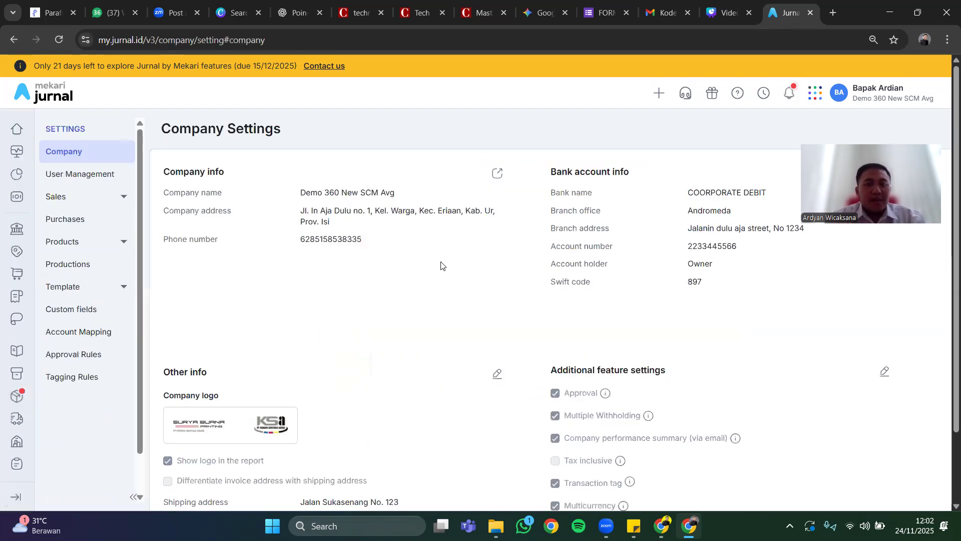
scroll(441, 266, "down", 3)
scroll(442, 265, "up", 3)
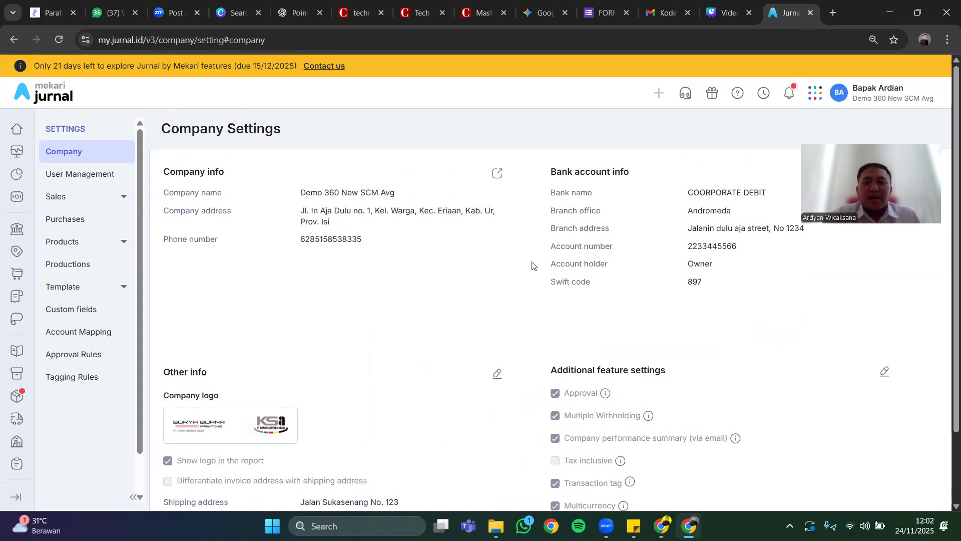
scroll(478, 249, "down", 2)
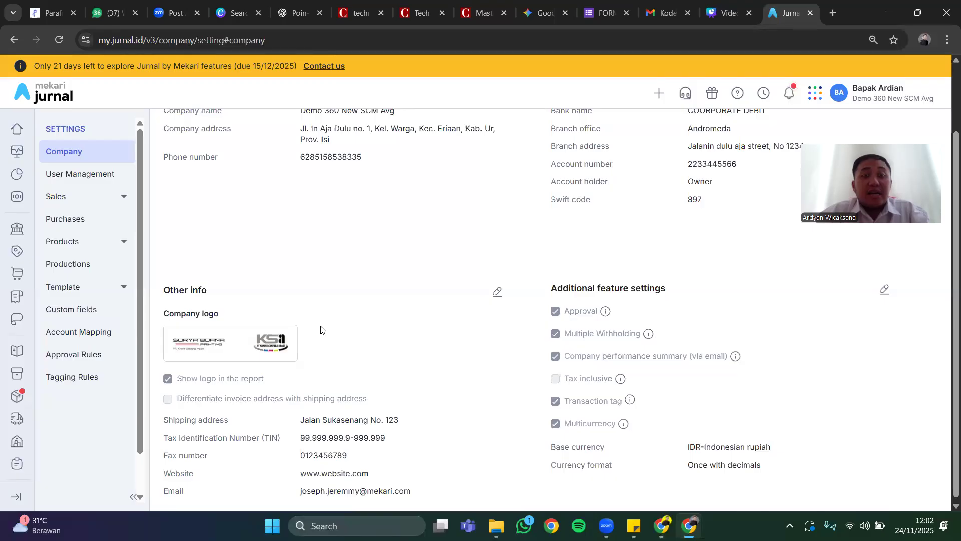
scroll(321, 329, "down", 1)
scroll(321, 329, "up", 2)
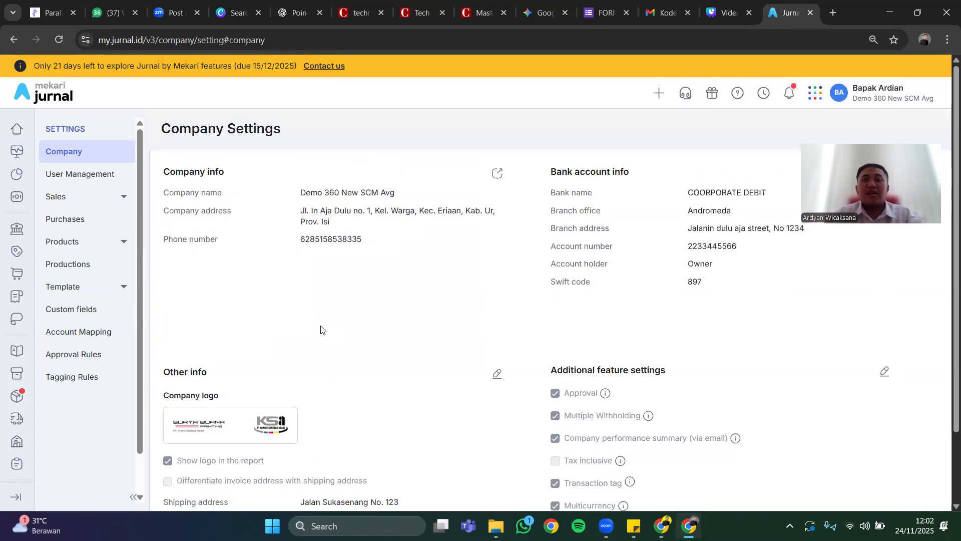
Open the user management settings and look through the list of users and their assigned roles.
left_click(78, 182)
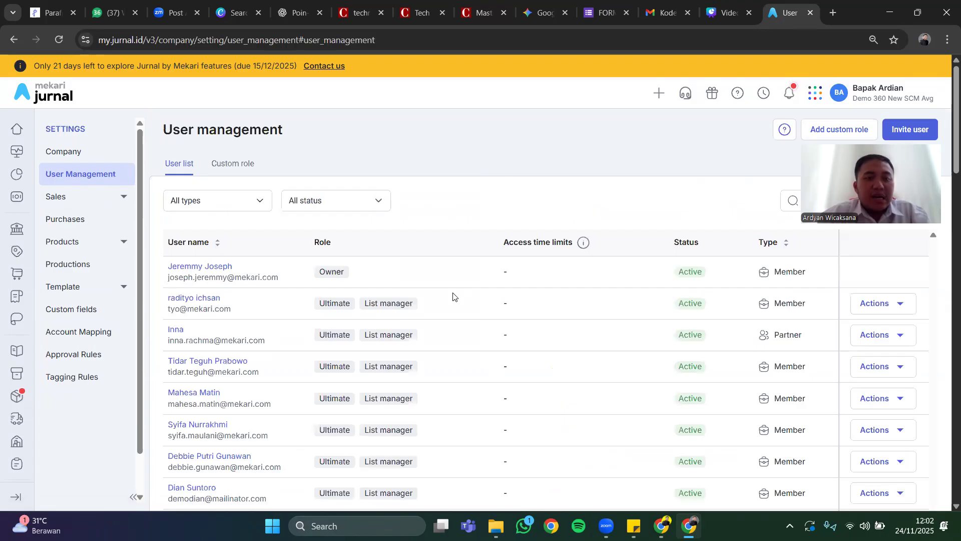
scroll(453, 296, "down", 10)
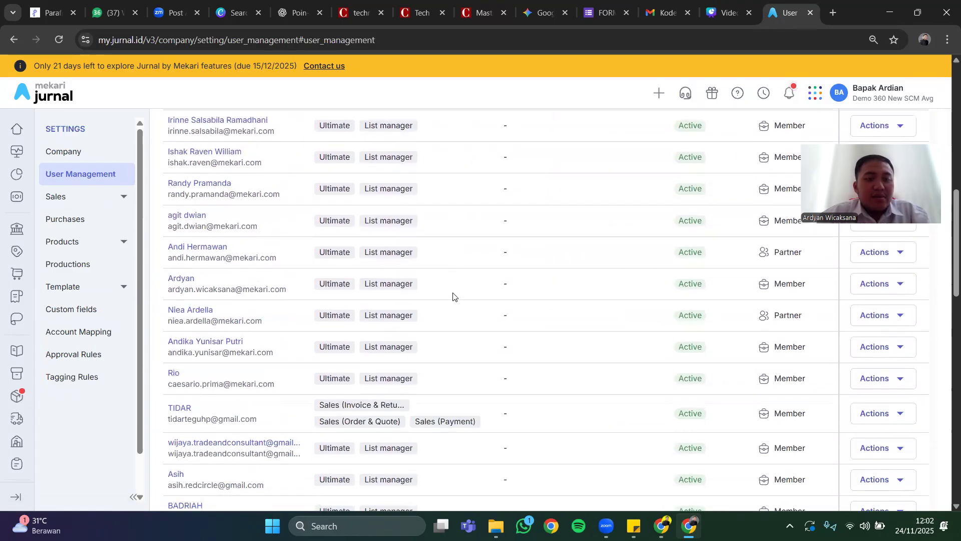
scroll(453, 297, "down", 10)
scroll(453, 297, "down", 5)
scroll(453, 297, "up", 15)
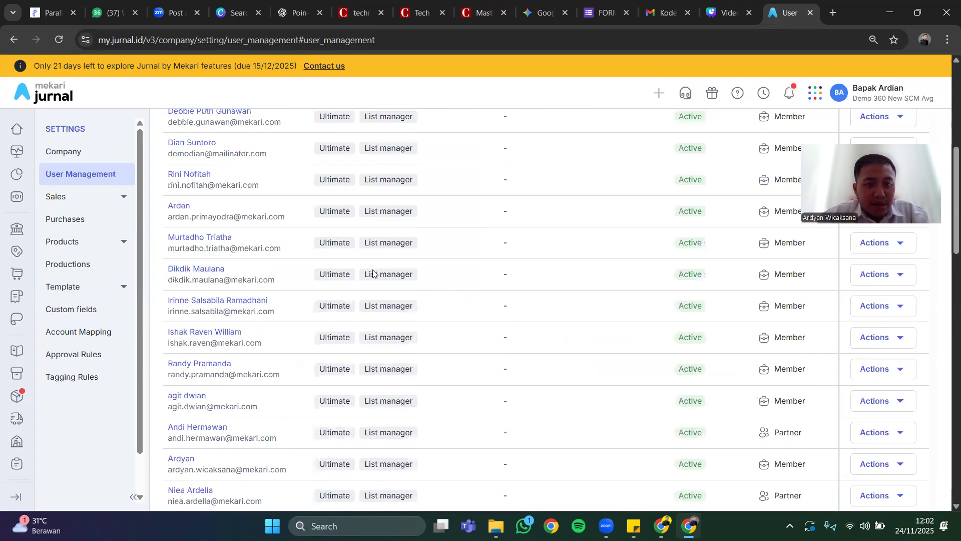
scroll(373, 273, "up", 7)
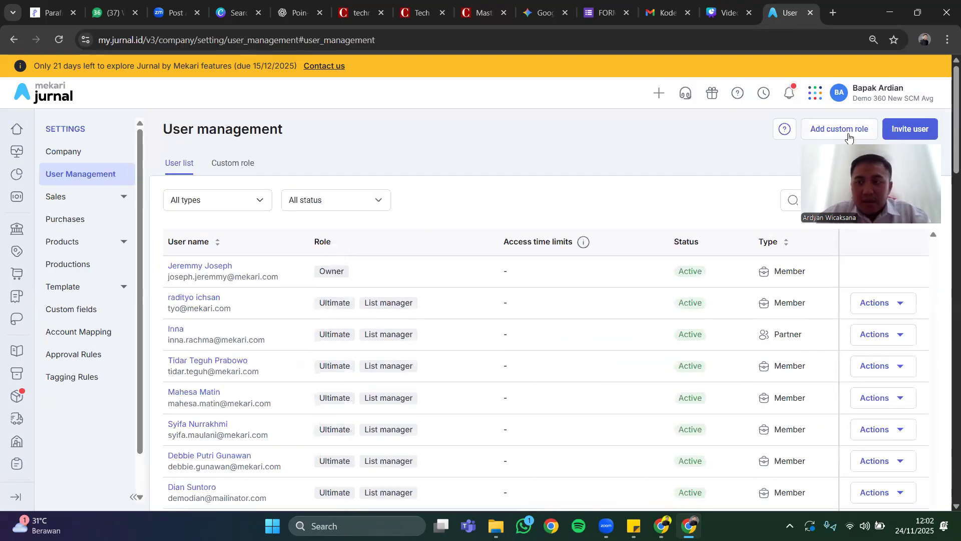
View the custom roles and return to the user list to examine roles across more users.
left_click(238, 170)
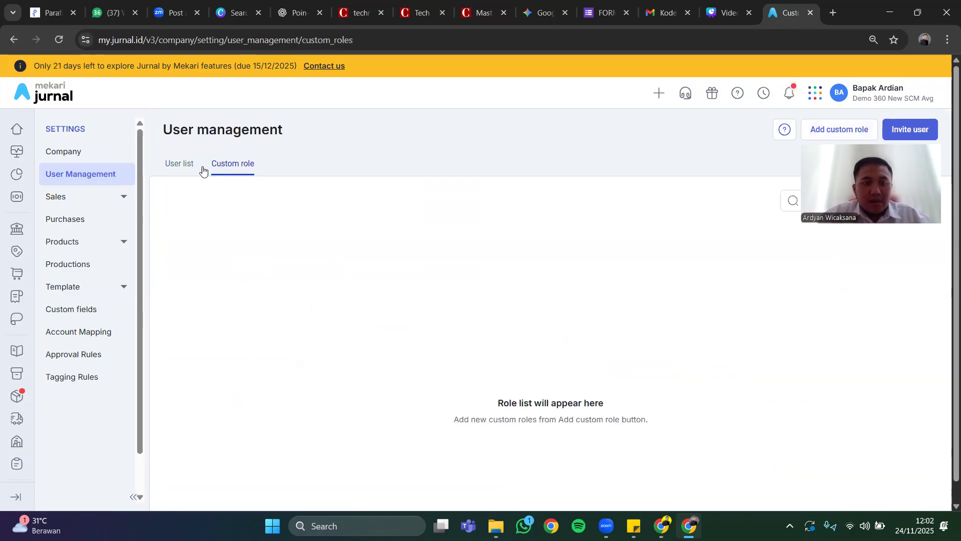
left_click(177, 164)
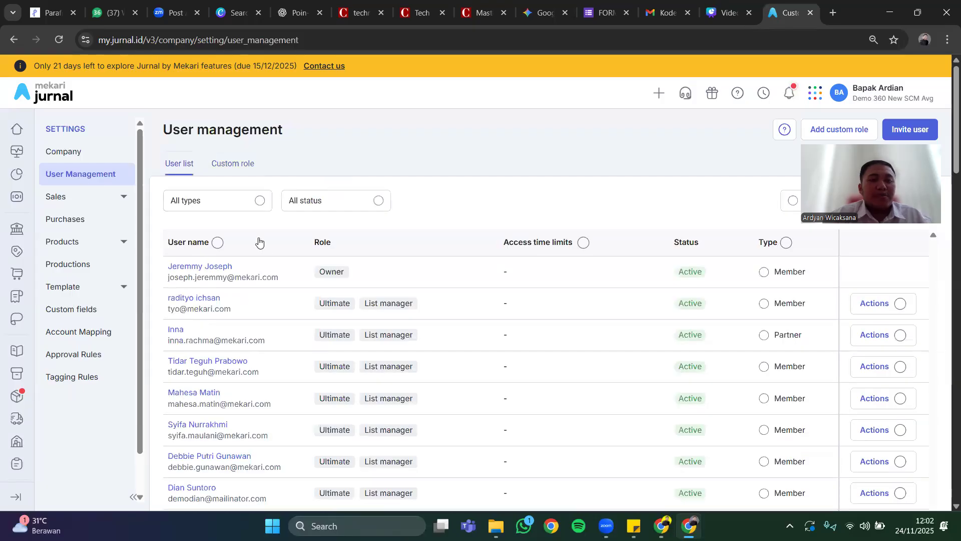
scroll(368, 331, "down", 4)
scroll(366, 329, "up", 3)
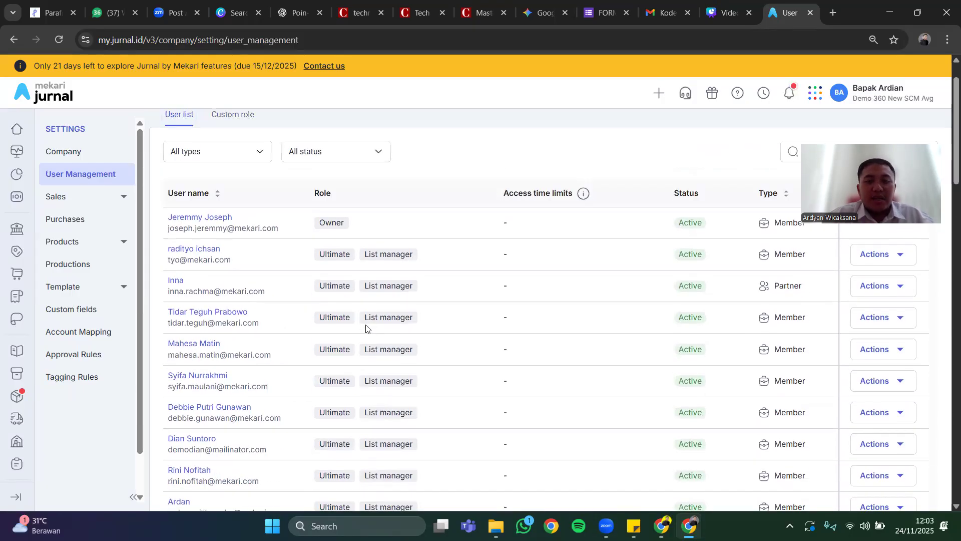
scroll(384, 271, "down", 8)
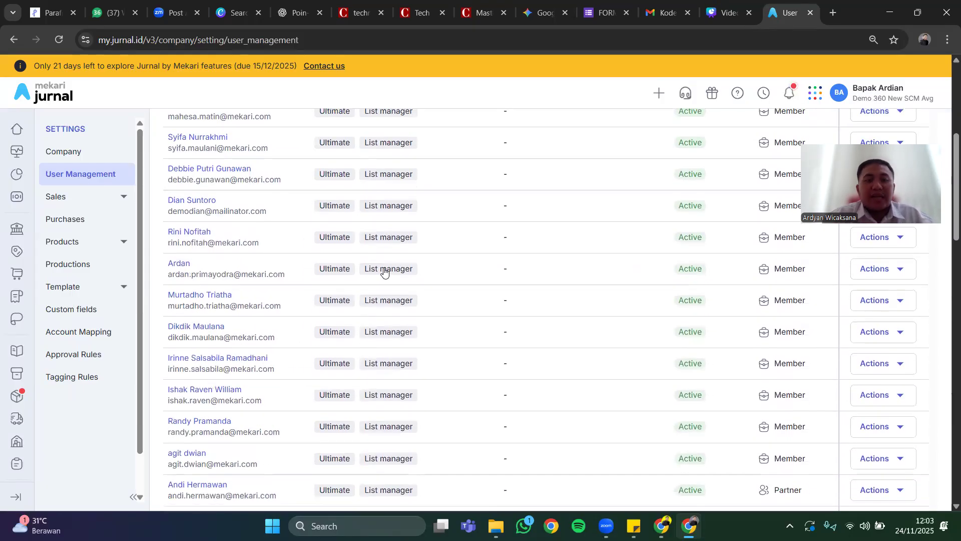
scroll(384, 271, "down", 6)
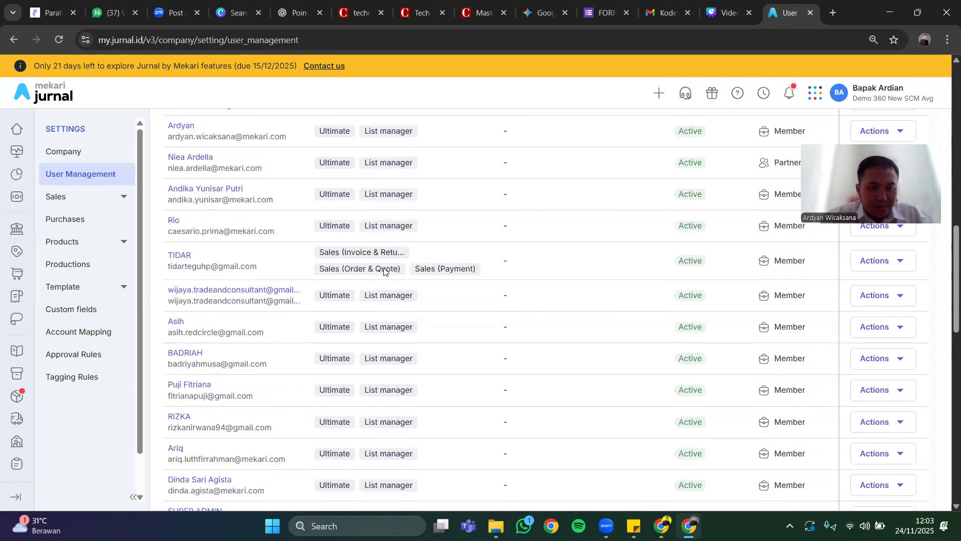
scroll(384, 271, "down", 1)
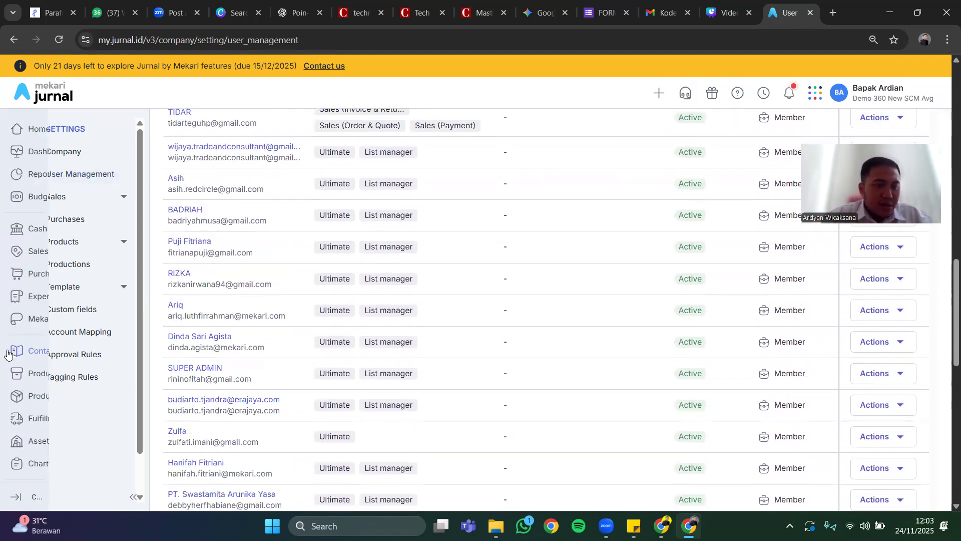
Open the contacts module and look through the customer list with its receivables summary.
mouse_move(40, 260)
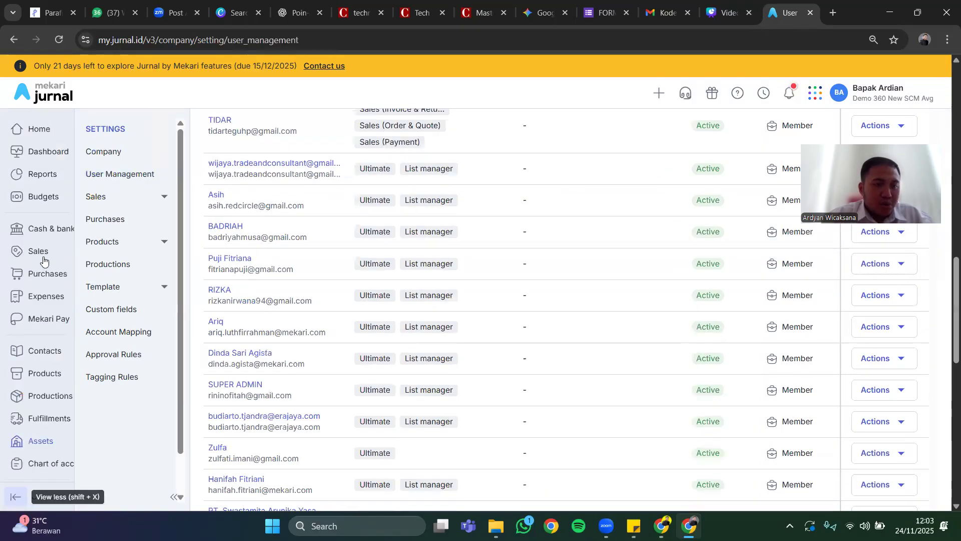
left_click(45, 351)
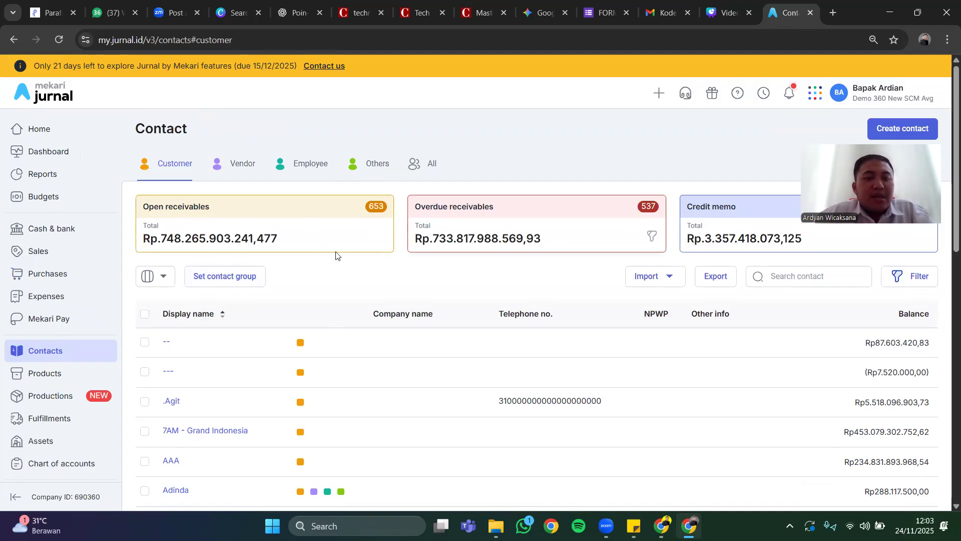
scroll(254, 334, "down", 2)
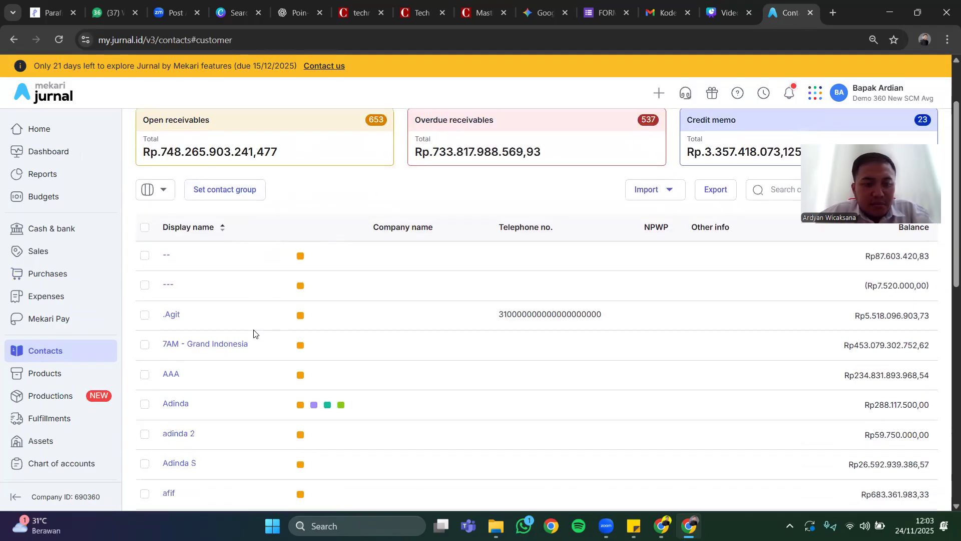
scroll(254, 334, "up", 2)
scroll(405, 278, "down", 7)
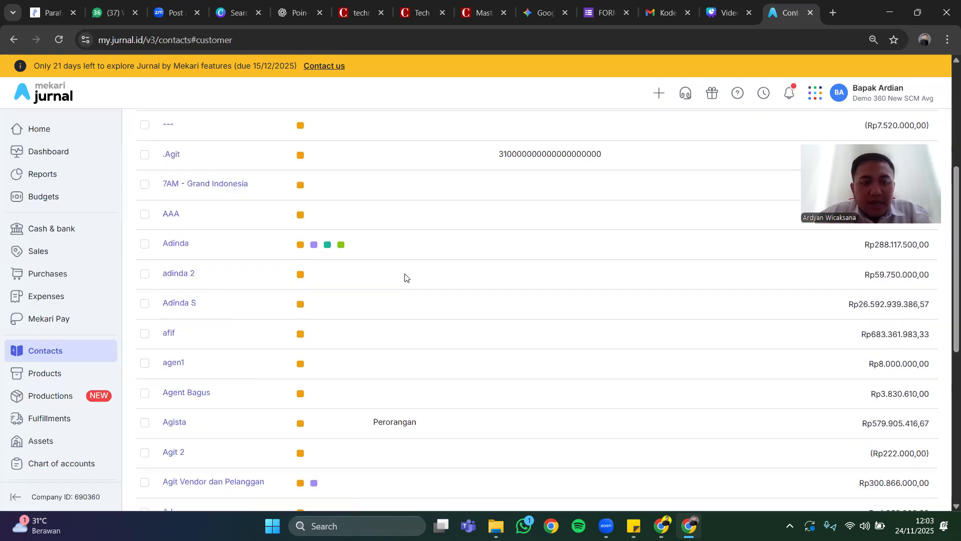
scroll(405, 278, "up", 7)
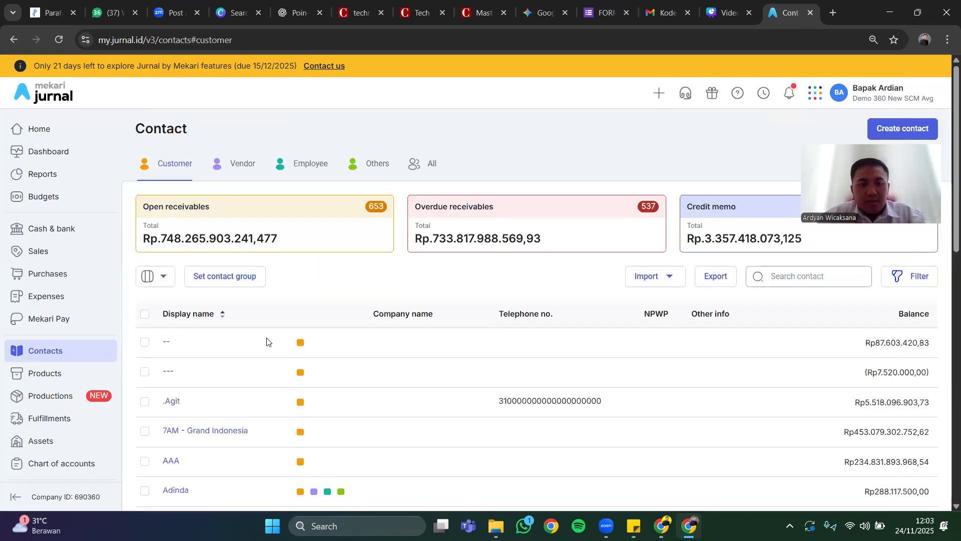
Open the third customer's profile and review its general information, bank info and account mapping.
left_click(171, 405)
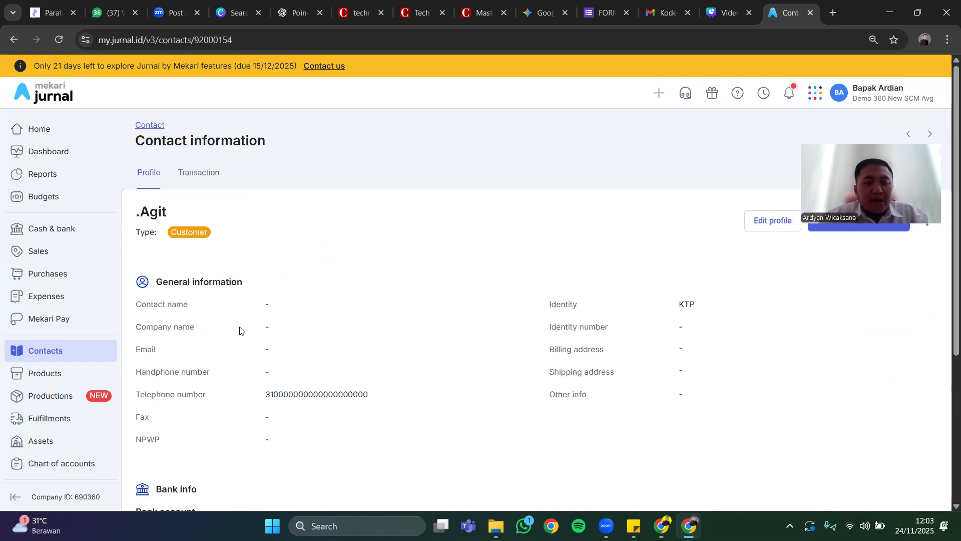
scroll(239, 331, "down", 4)
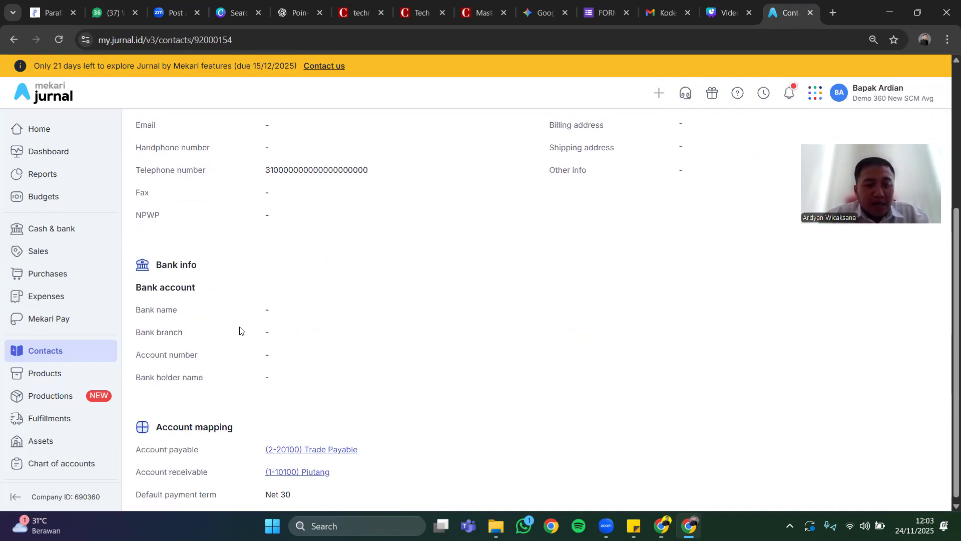
scroll(239, 330, "down", 1)
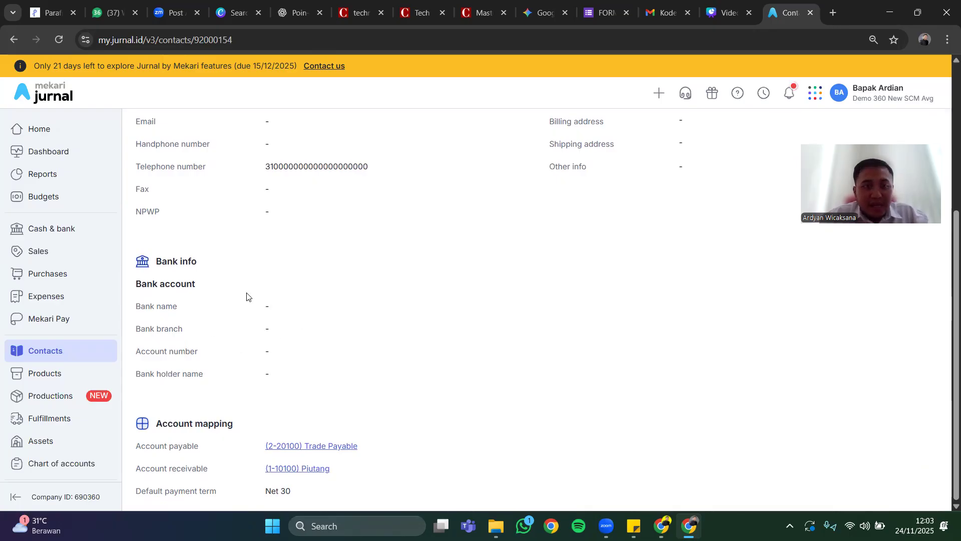
scroll(246, 297, "up", 5)
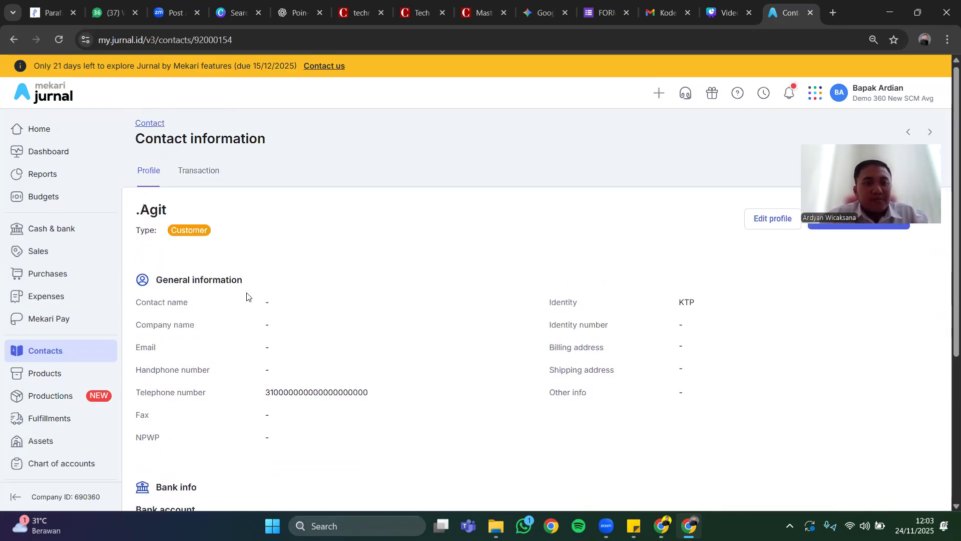
Show this customer's transaction history and review the receivables, payments and invoice statuses.
left_click(219, 172)
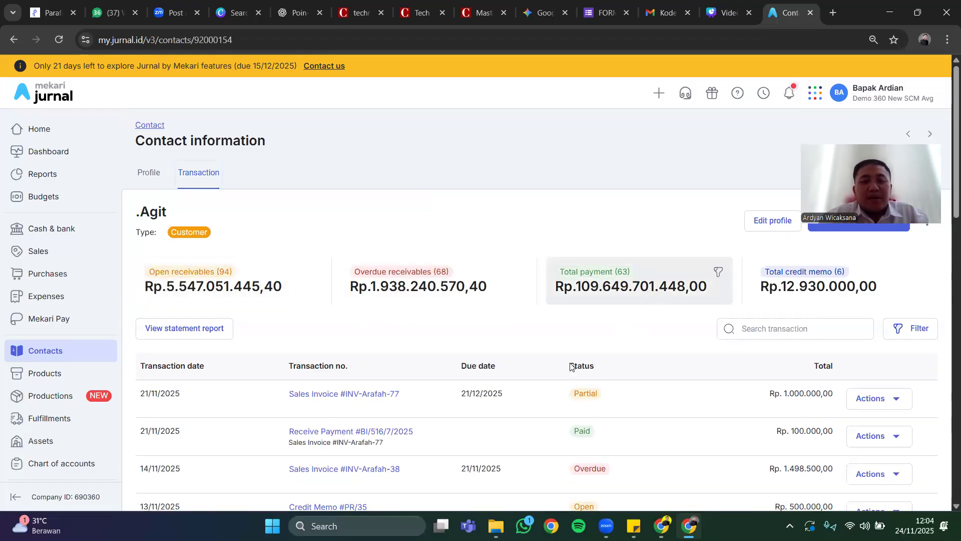
scroll(437, 382, "down", 1)
scroll(437, 382, "down", 5)
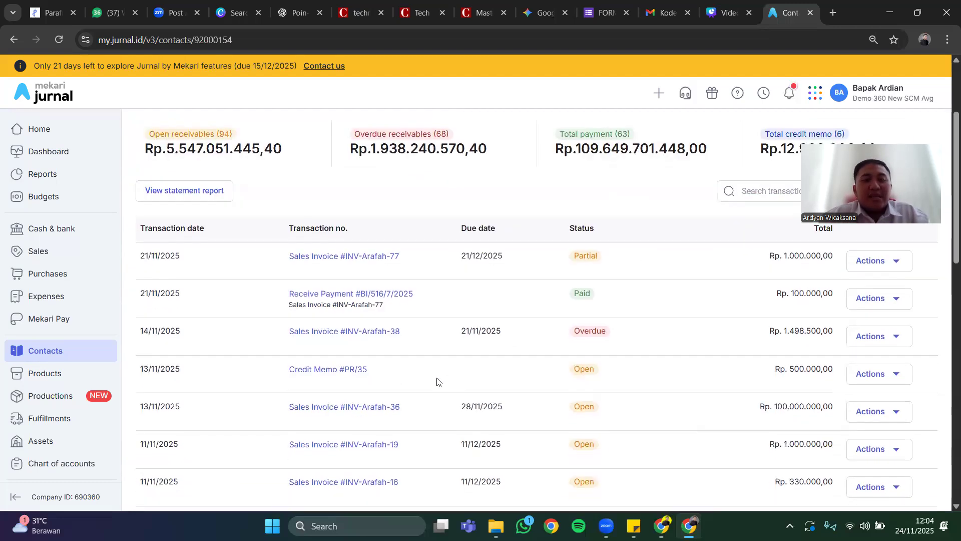
scroll(437, 382, "up", 5)
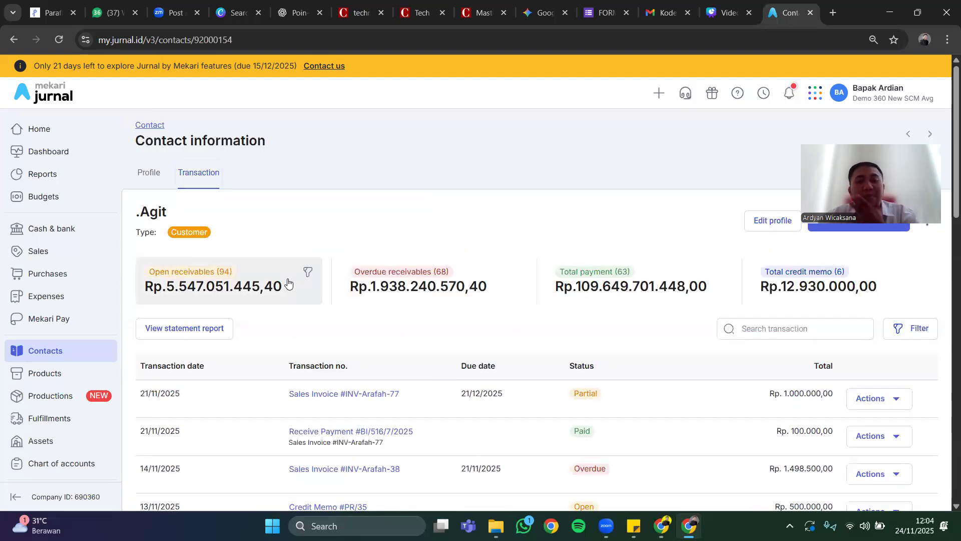
Return to the contact list and display the vendor contacts with their payables summary.
left_click(42, 357)
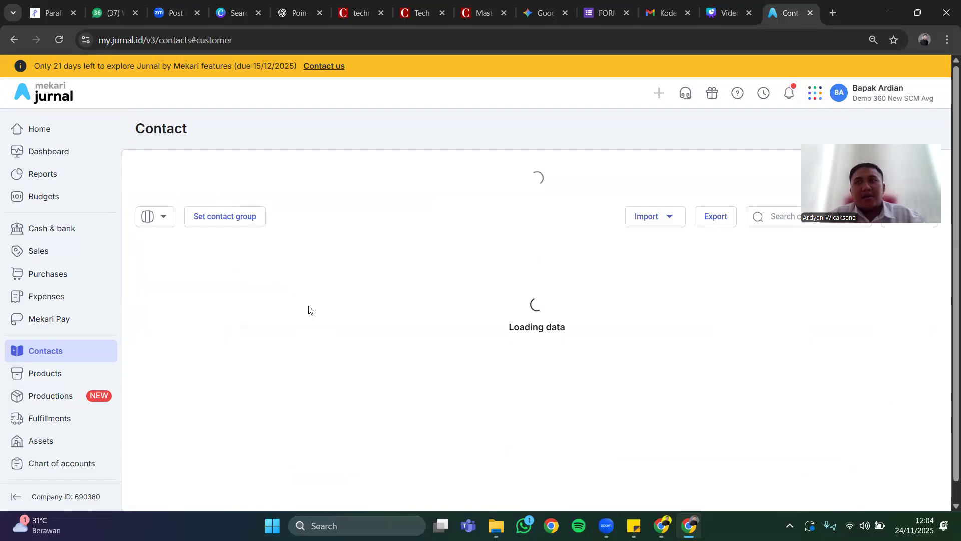
left_click(240, 166)
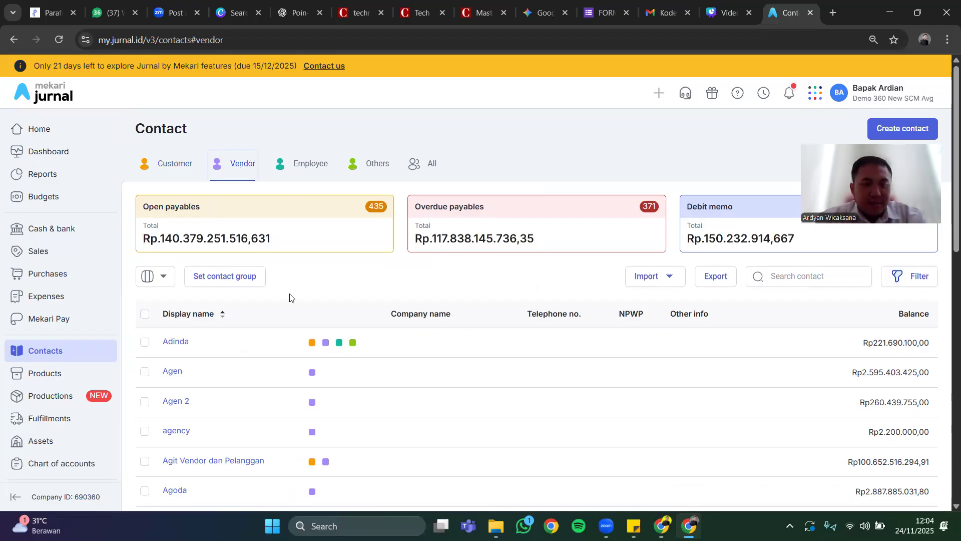
scroll(289, 298, "down", 3)
scroll(289, 297, "up", 2)
scroll(290, 297, "up", 2)
Search the vendors for "supplier" and open the contact information of PT SUPPLIER ABC.
left_click(801, 276)
type("supplier")
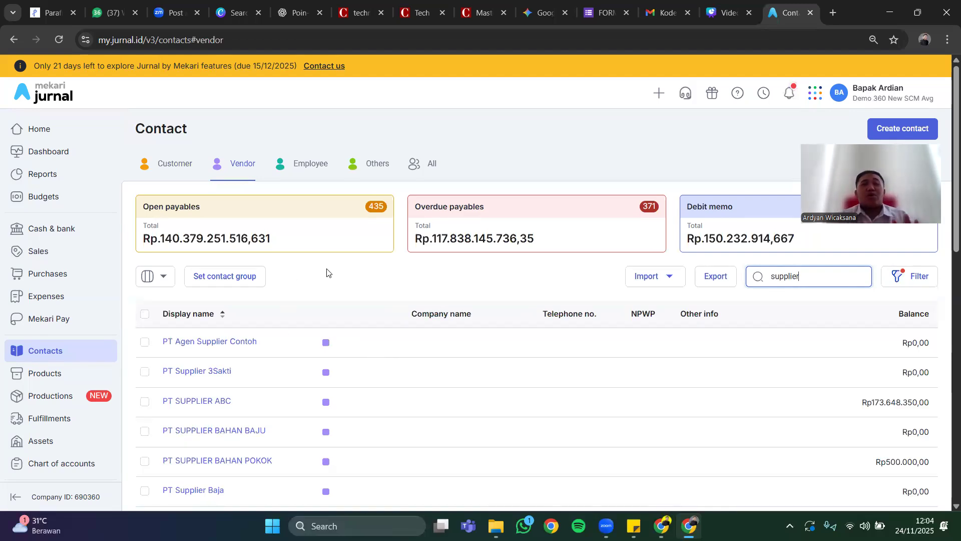
left_click(199, 401)
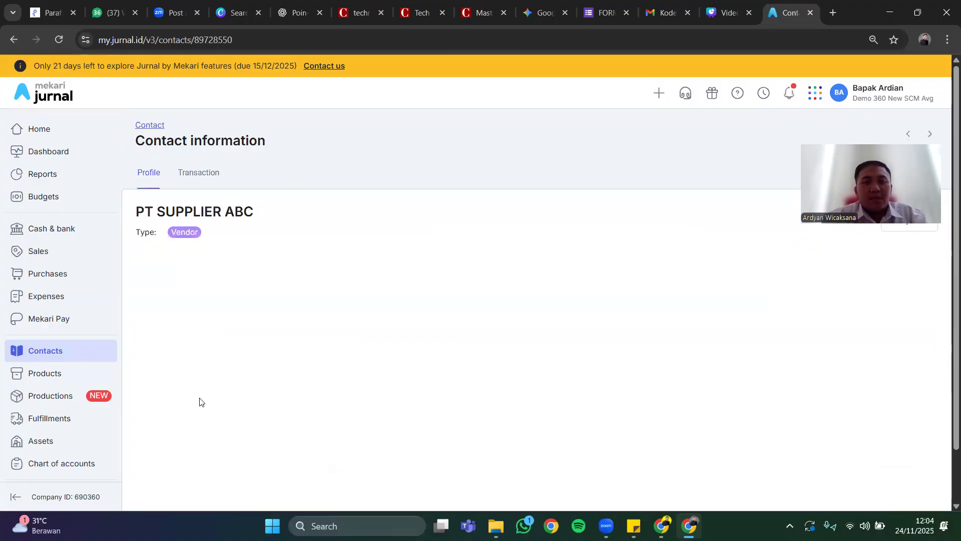
Review the general information of PT SUPPLIER ABC, and show its transaction history with the payables summary.
scroll(257, 308, "down", 1)
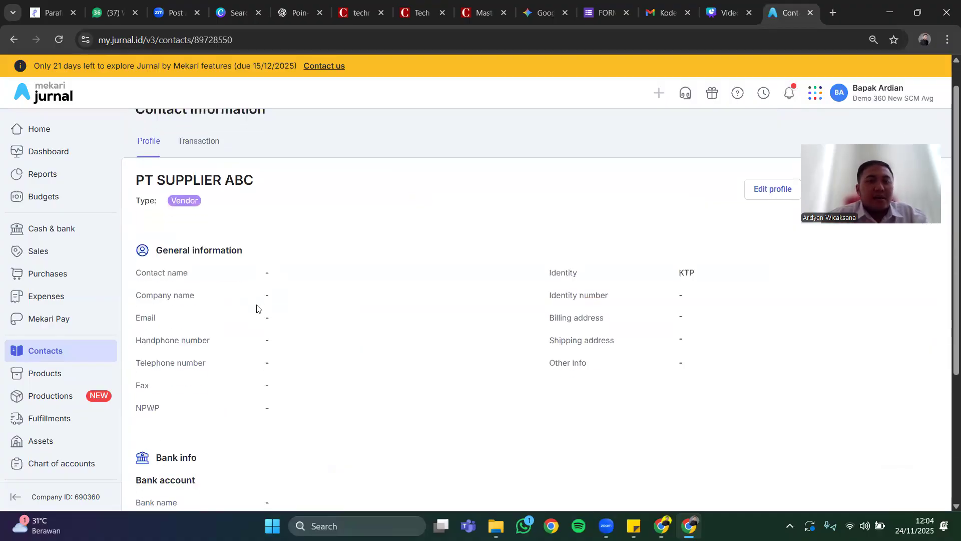
scroll(255, 307, "up", 1)
left_click(194, 171)
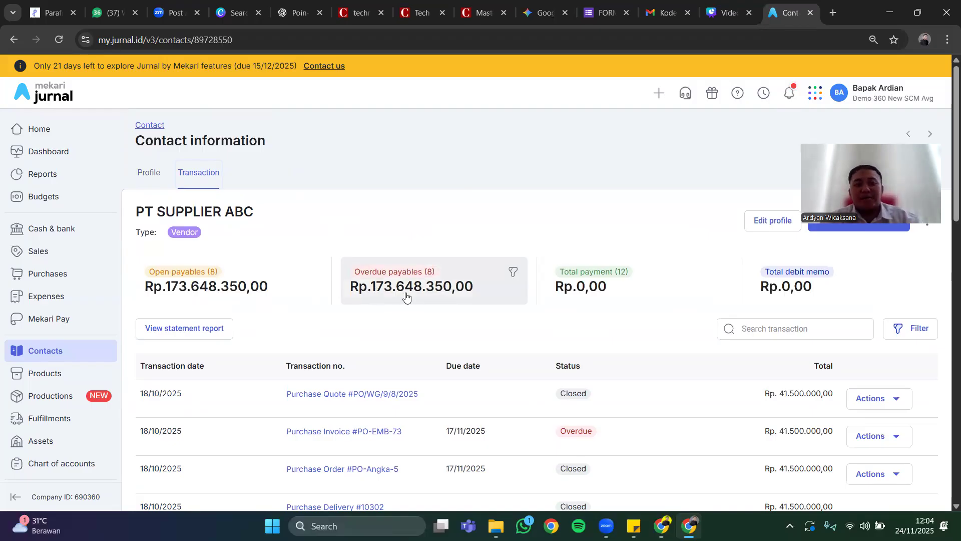
Display the product list and review its stock summary, product codes, categories, quantities and prices.
left_click(52, 372)
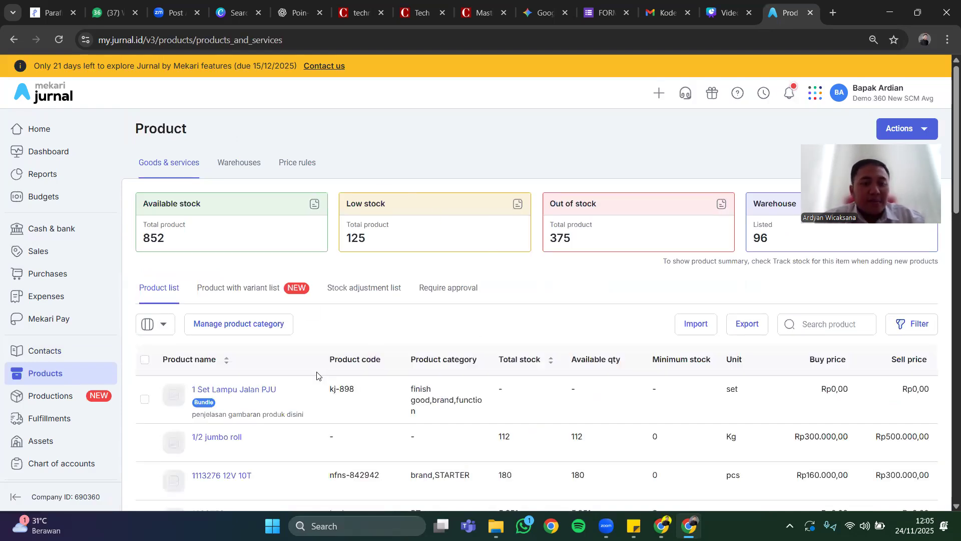
scroll(316, 375, "down", 3)
scroll(316, 375, "up", 2)
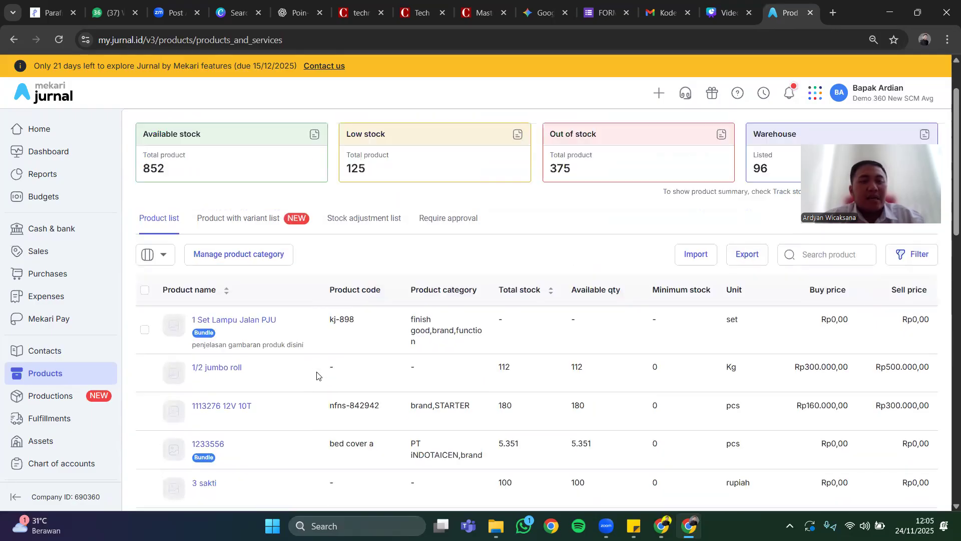
scroll(316, 375, "down", 1)
scroll(316, 376, "up", 1)
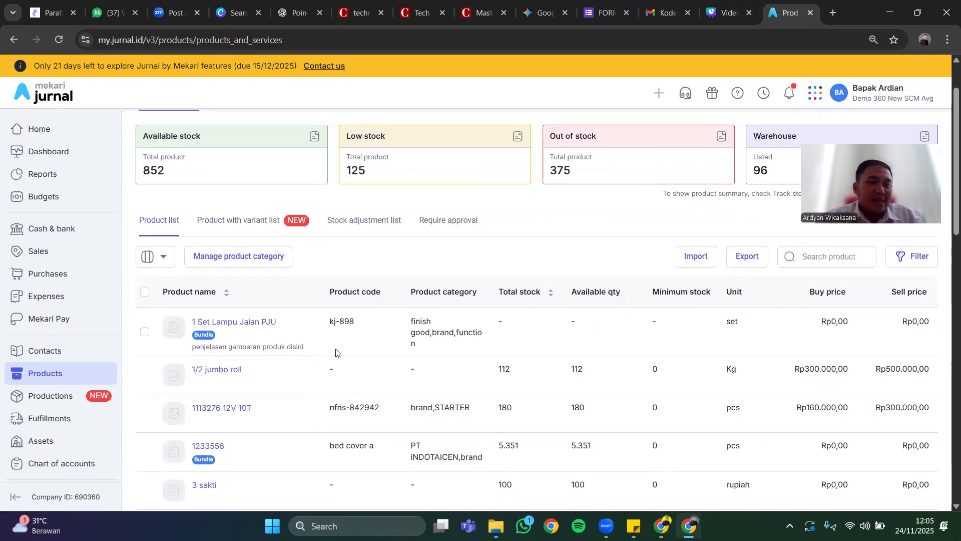
scroll(75, 318, "down", 2)
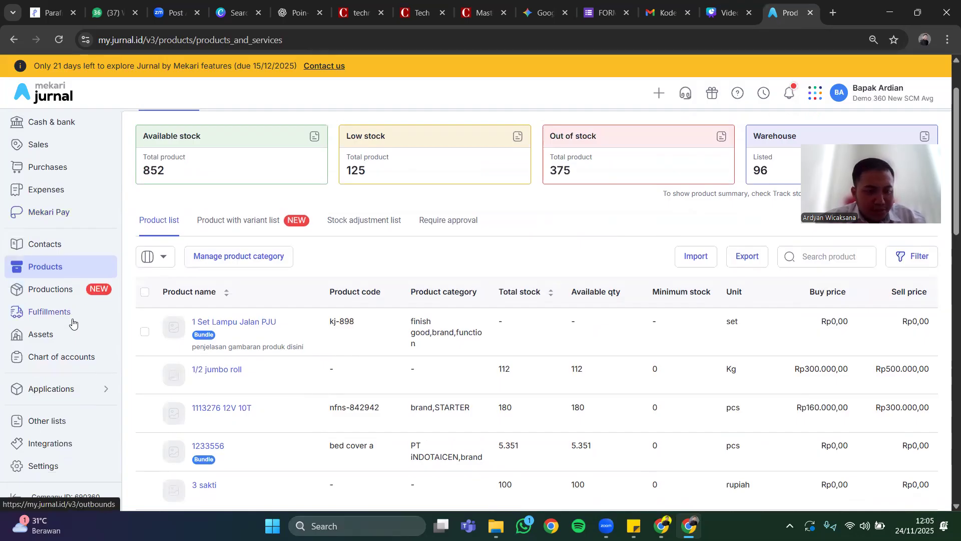
scroll(72, 322, "up", 2)
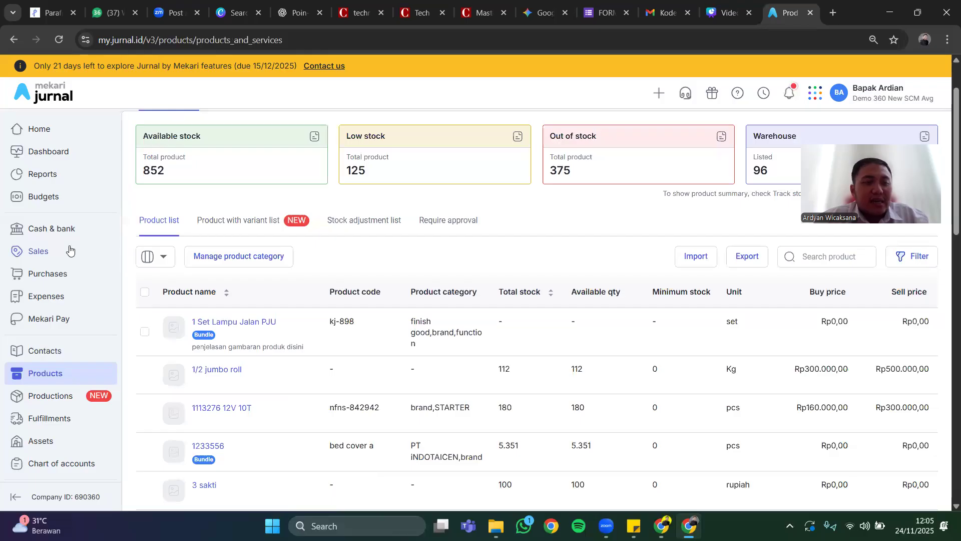
Go to the purchases overview, review the invoice list and start a new purchase invoice.
left_click(56, 274)
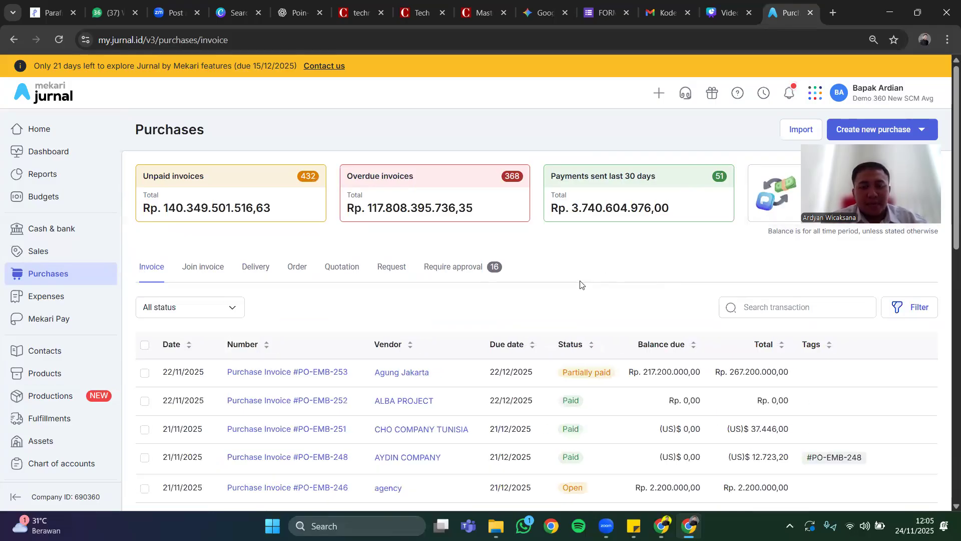
scroll(580, 285, "down", 1)
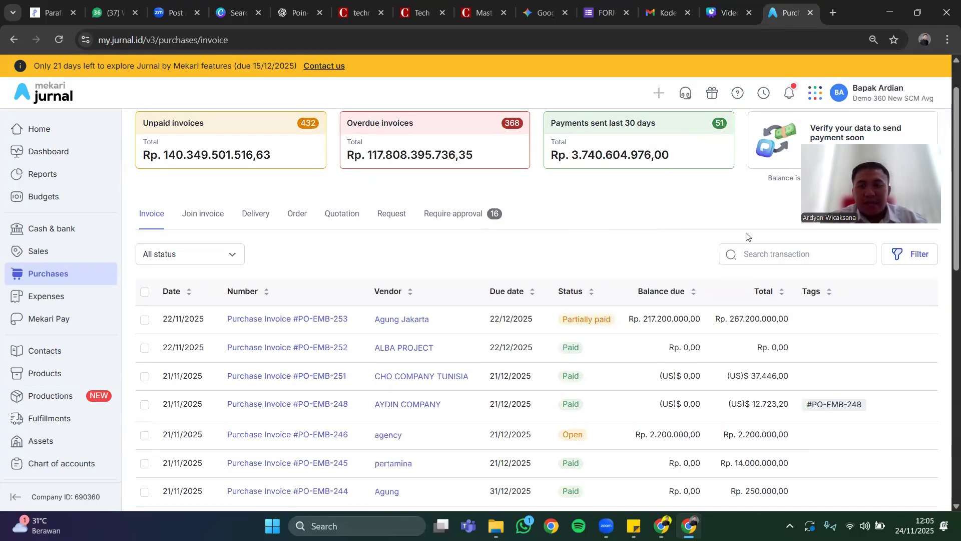
scroll(746, 236, "up", 1)
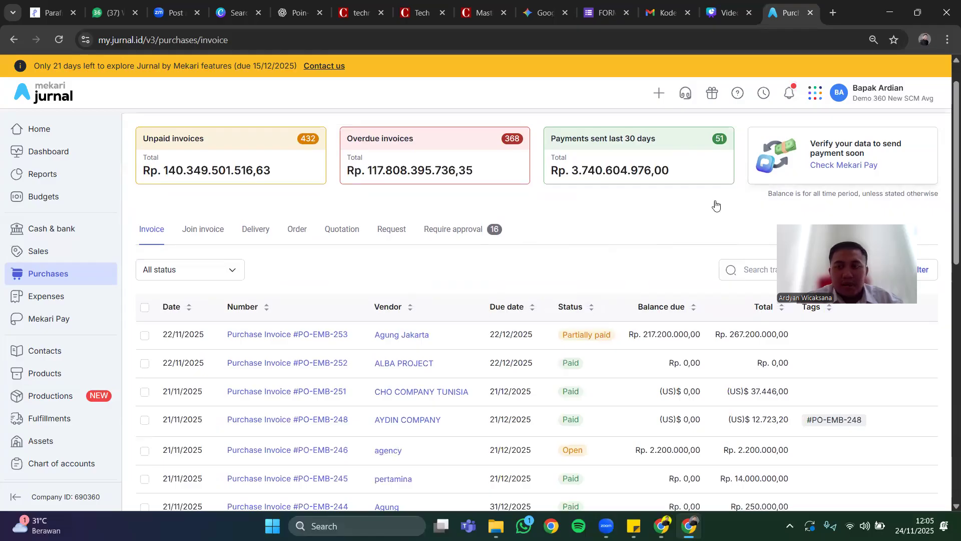
scroll(716, 204, "up", 2)
left_click(869, 134)
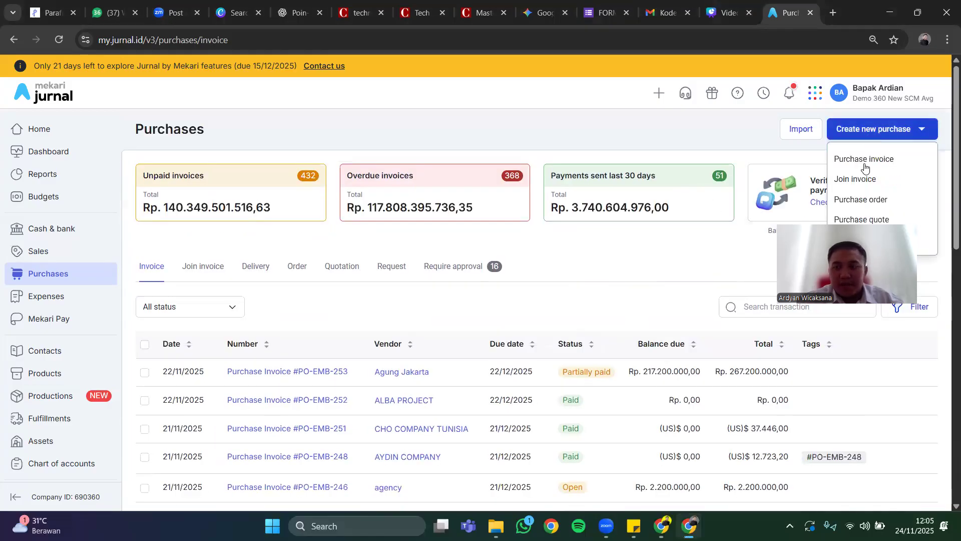
left_click(867, 159)
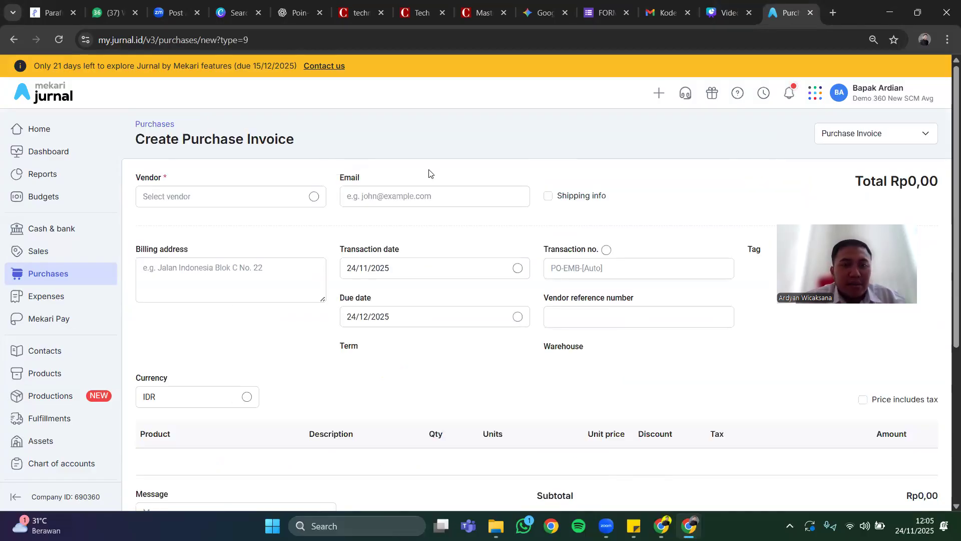
Find "supplier" among the vendors, assign PT SUPPLIER ABC to the purchase invoice and check the due date calendar.
left_click(293, 195)
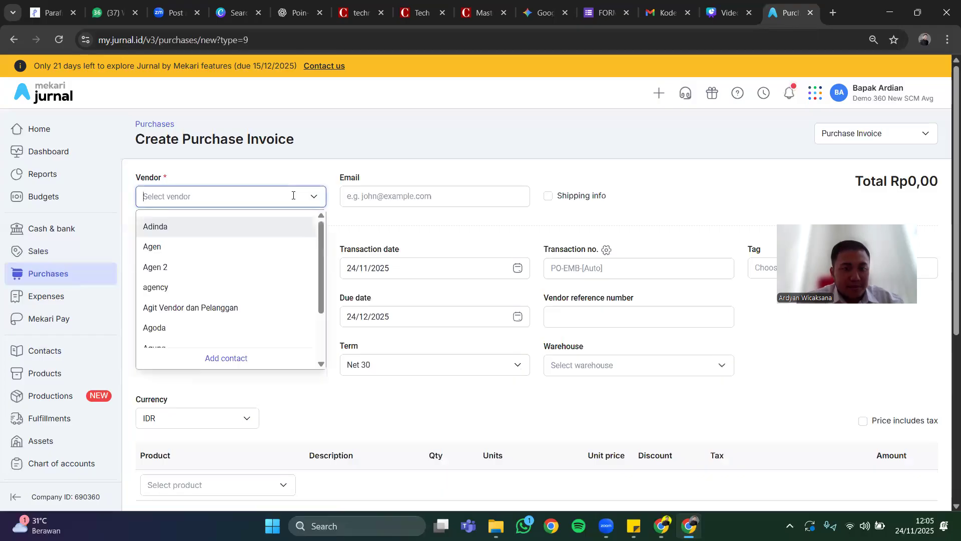
scroll(260, 263, "down", 2)
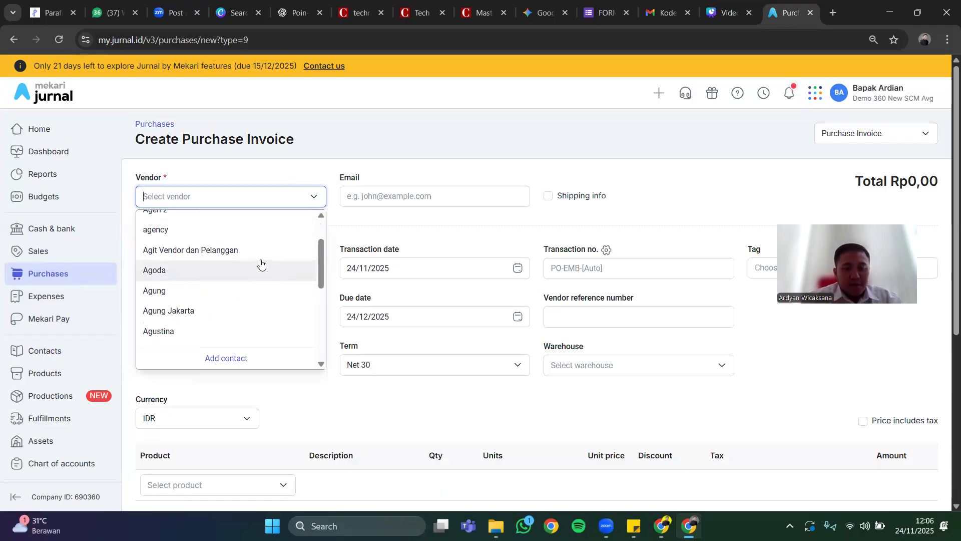
type("supplier")
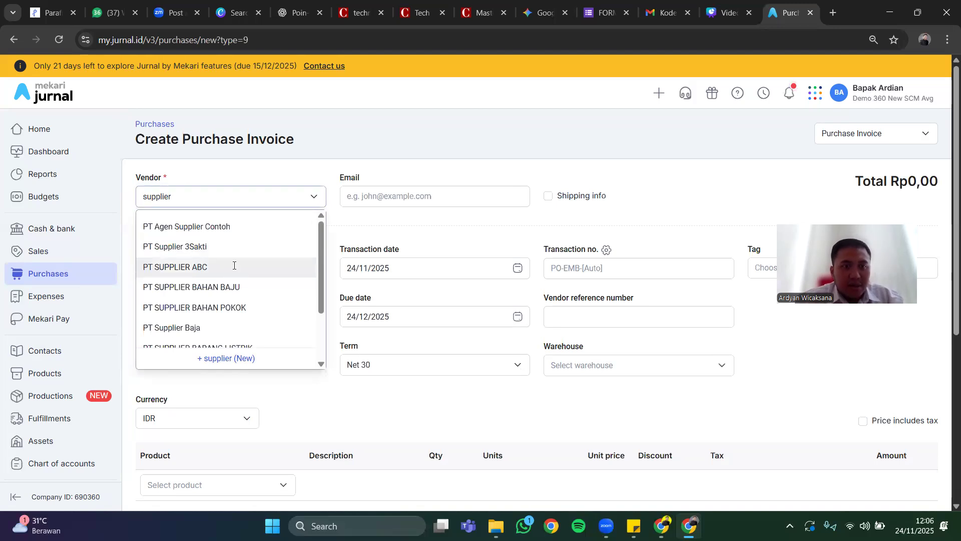
left_click(234, 266)
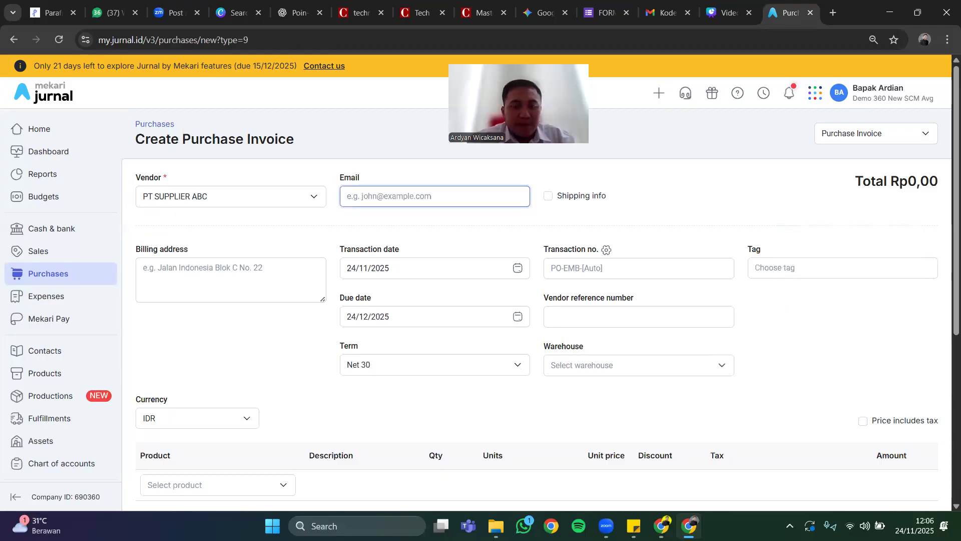
left_click(403, 322)
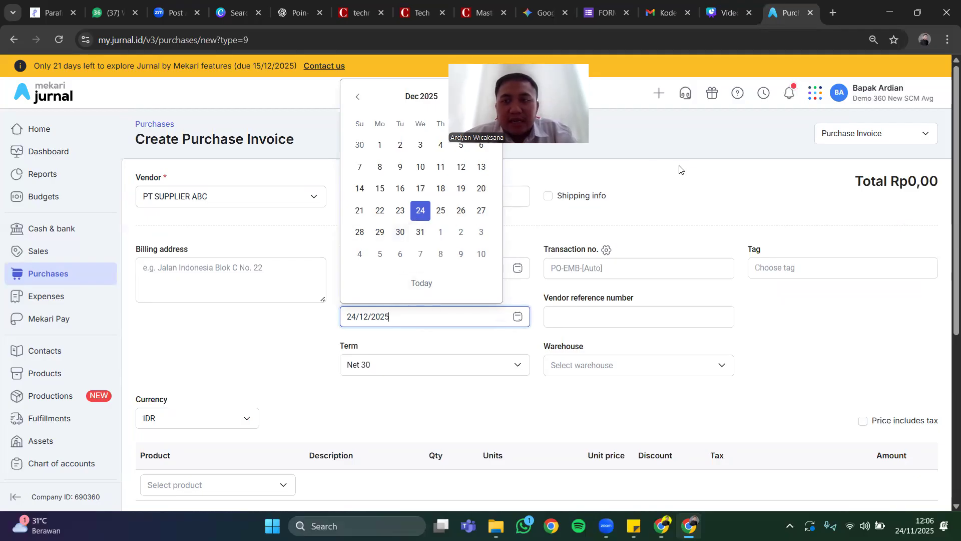
left_click(696, 190)
Search the products for "ayam" and add Ayam as the first line item of the purchase invoice.
scroll(695, 190, "down", 1)
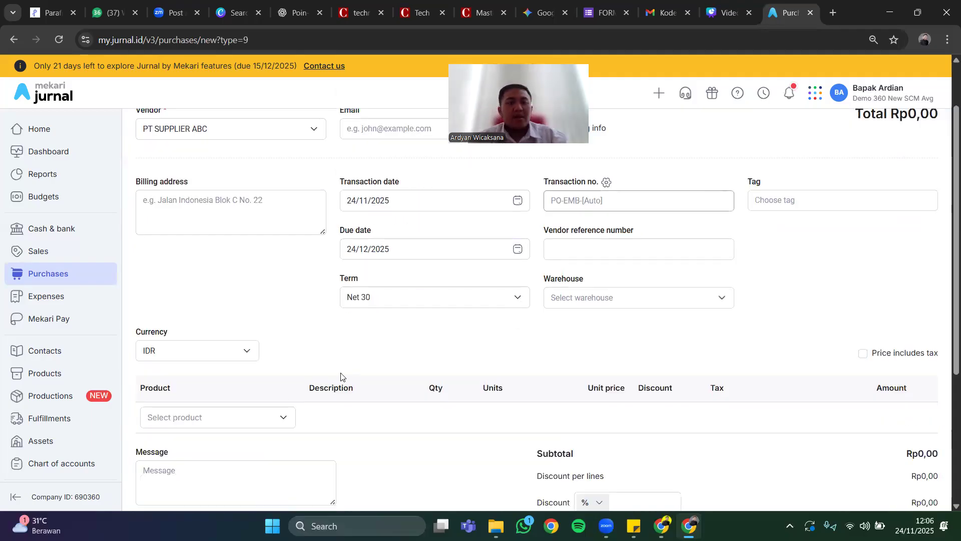
scroll(262, 333, "down", 2)
left_click(258, 303)
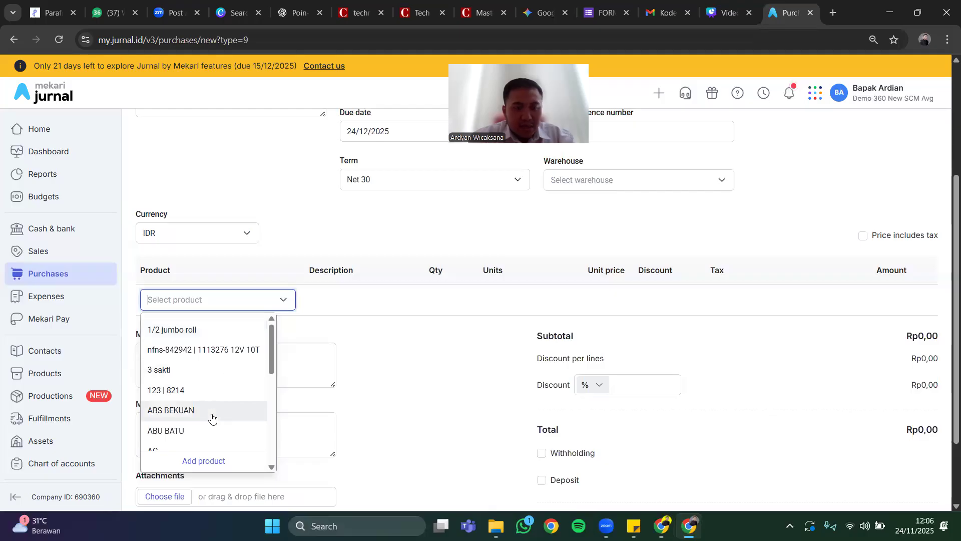
scroll(211, 413, "down", 1)
type("ayam")
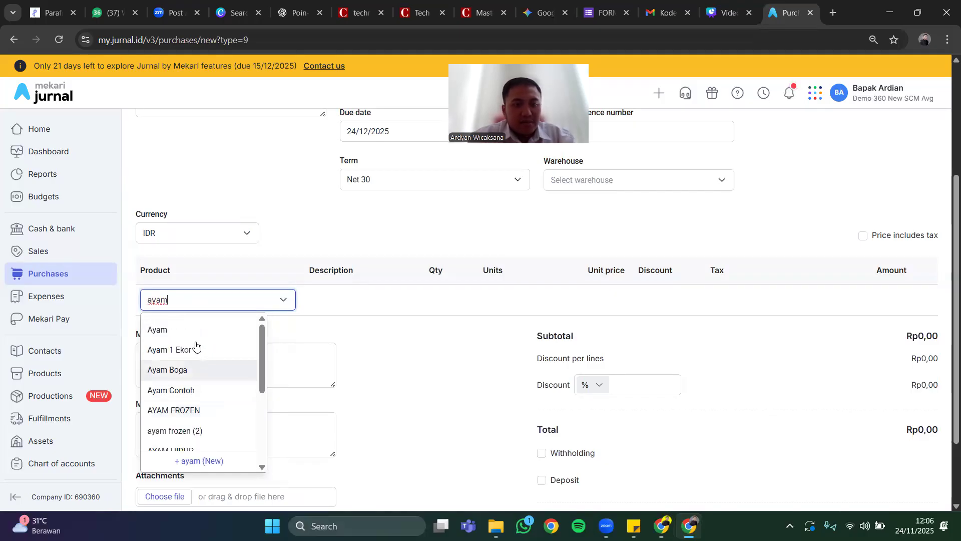
left_click(194, 337)
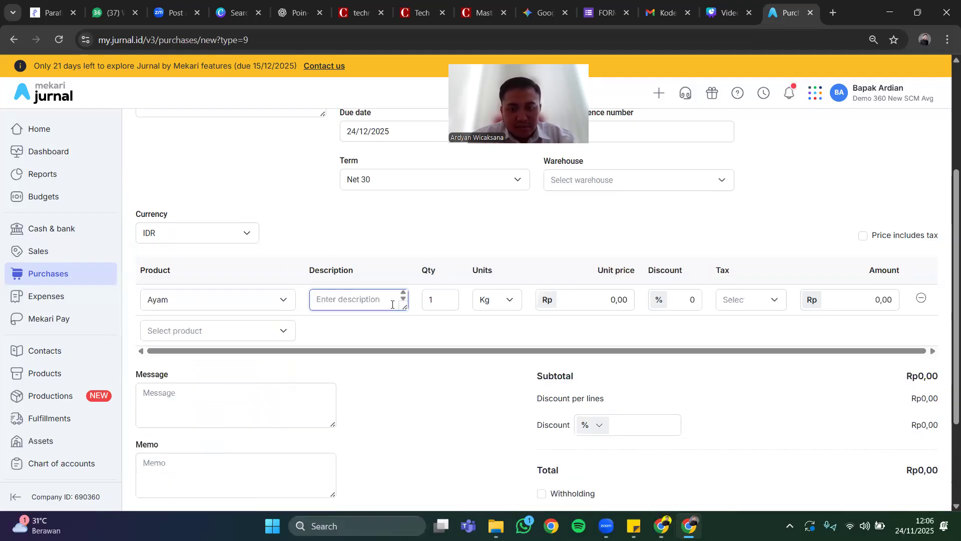
Set the Ayam line's quantity to 10 and its unit price to Rp 50.000.
scroll(392, 303, "up", 3)
scroll(393, 304, "down", 1)
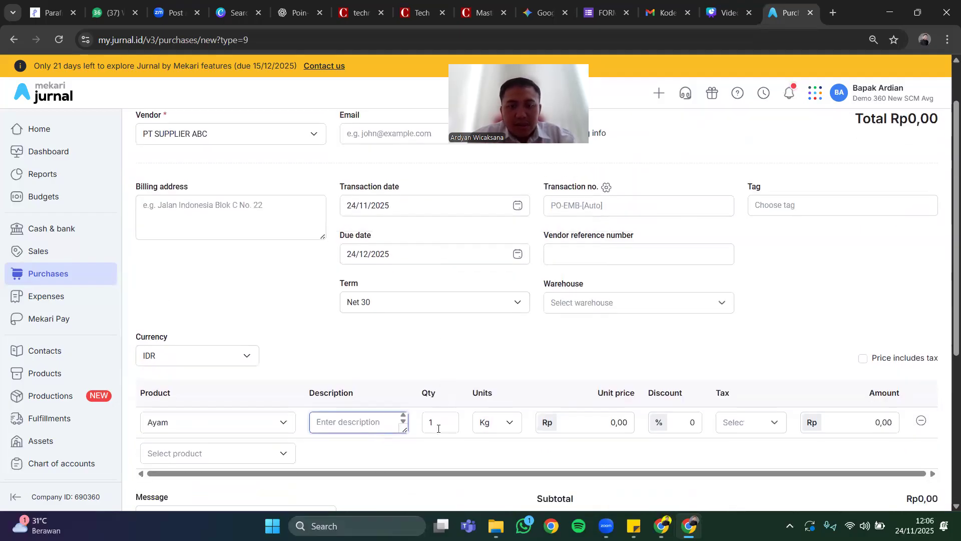
scroll(440, 430, "down", 1)
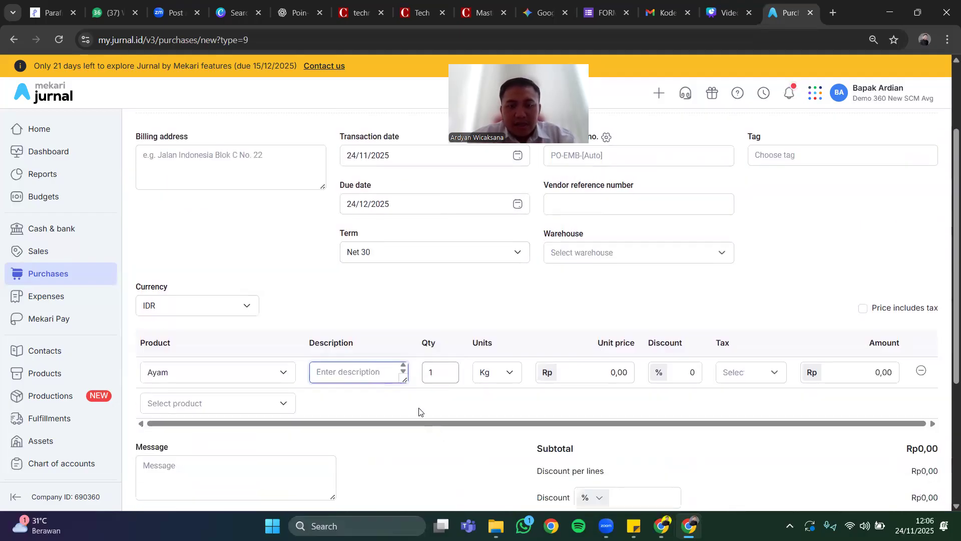
left_click(443, 372)
type("10")
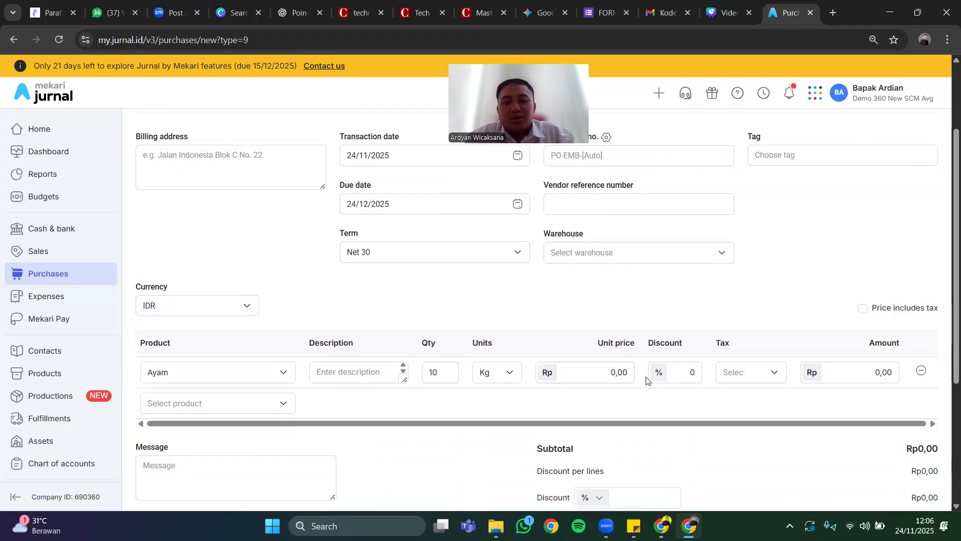
left_click(624, 372)
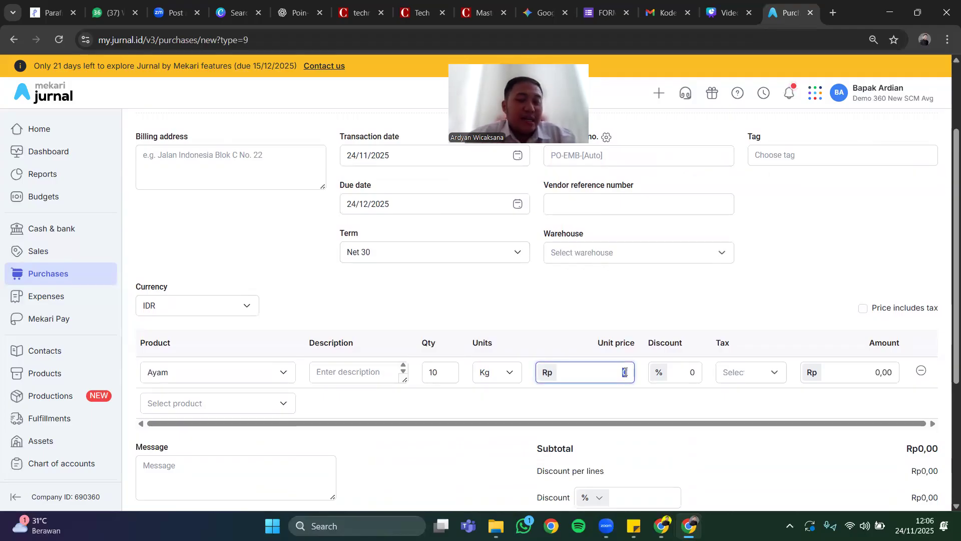
type("50000")
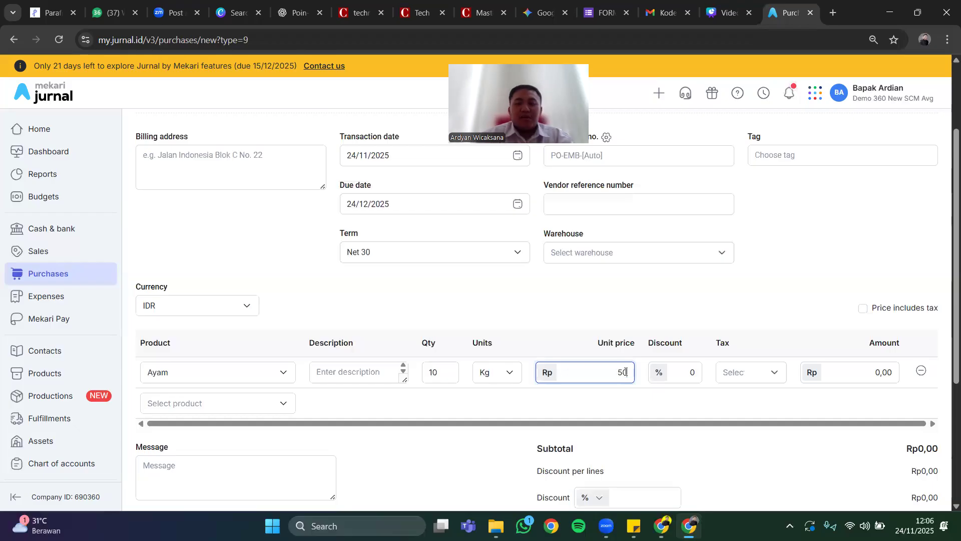
left_click(634, 407)
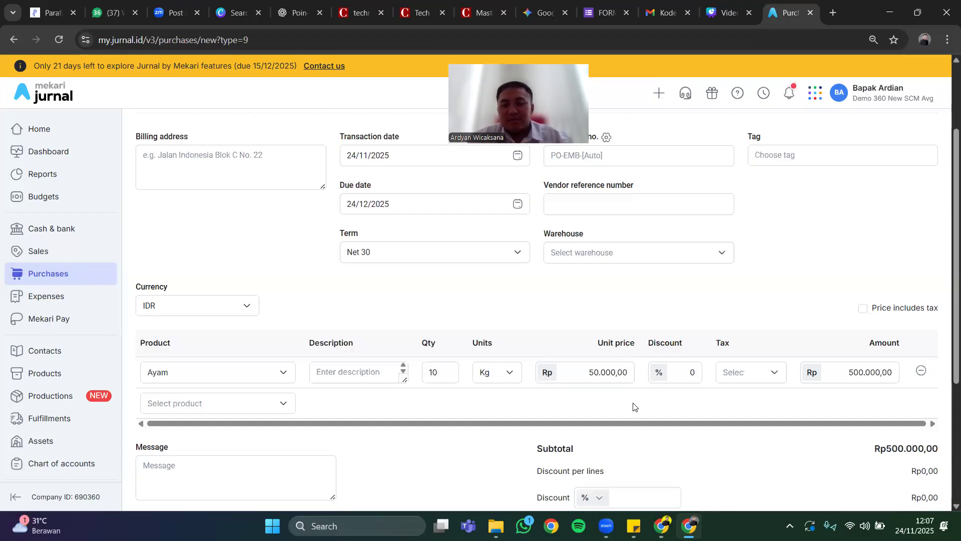
Apply the 11% PPN tax to the Ayam line and create the purchase invoice.
left_click(736, 373)
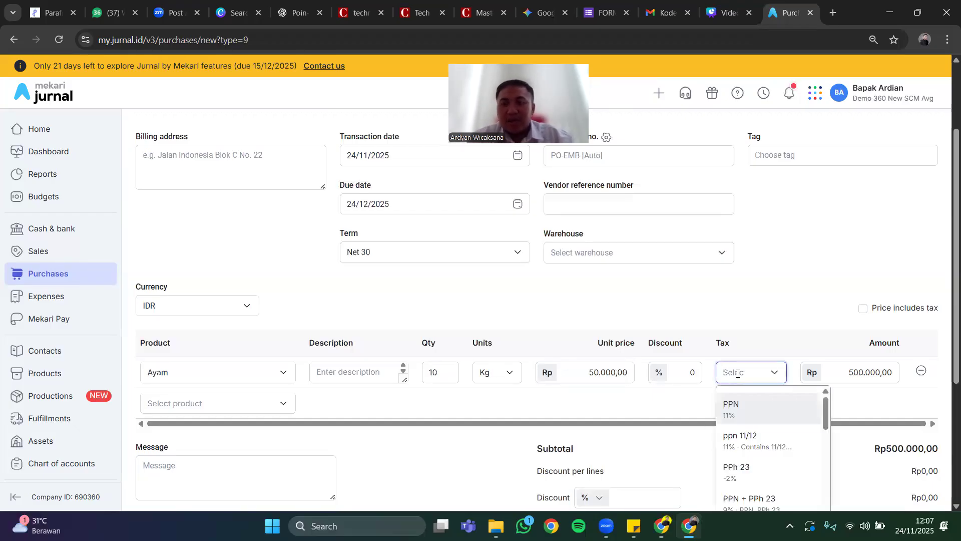
left_click(736, 410)
scroll(651, 403, "down", 4)
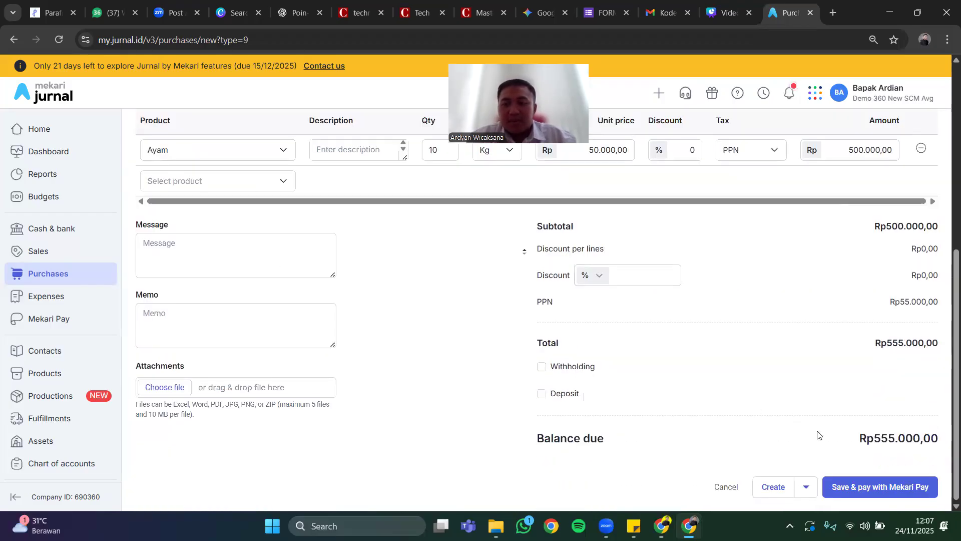
left_click(771, 485)
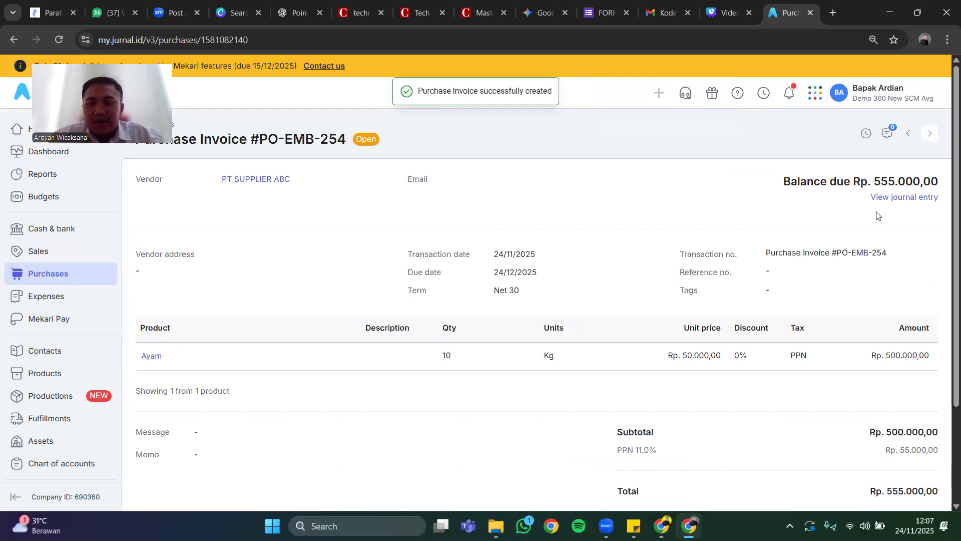
Preview the new purchase invoice as a PDF from its print template, and return to the invoice page.
scroll(877, 216, "down", 3)
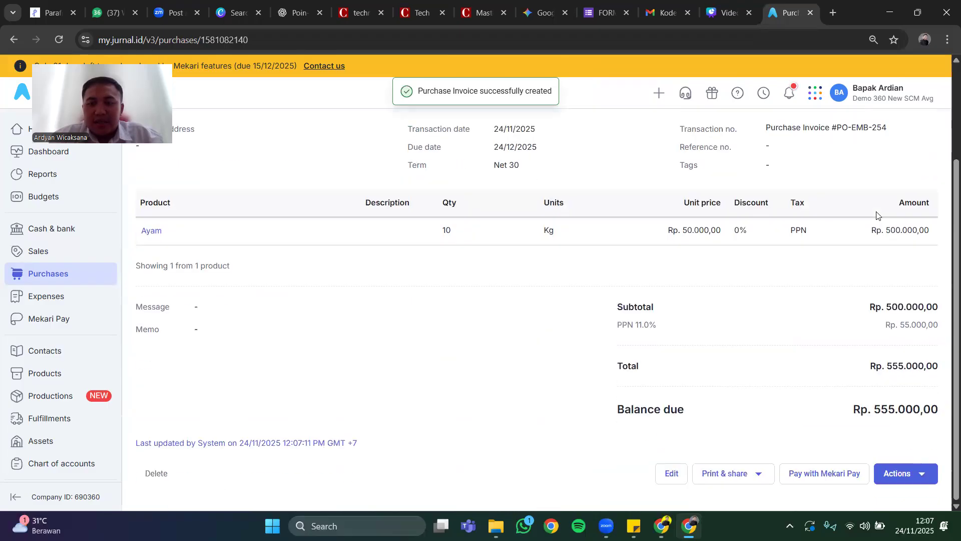
left_click(753, 474)
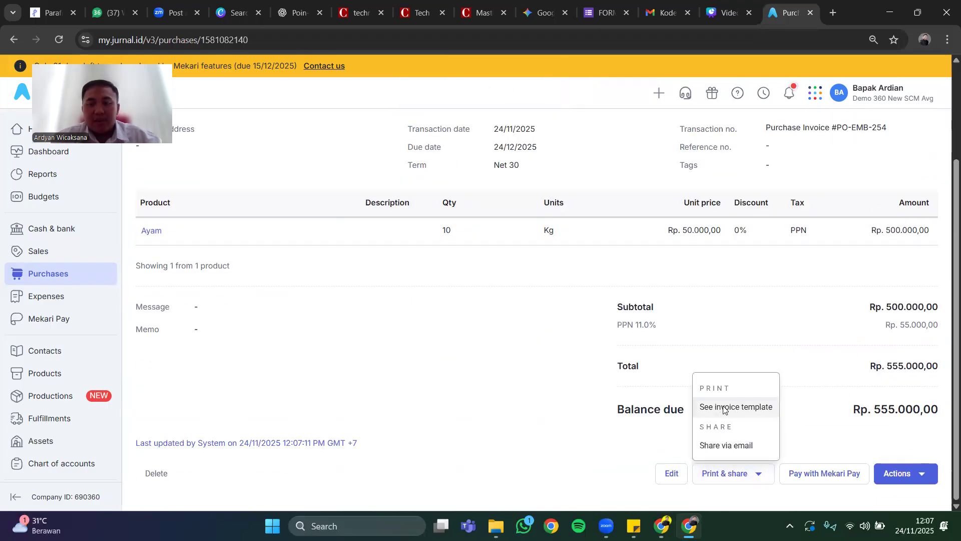
left_click(723, 409)
scroll(556, 347, "down", 2)
scroll(616, 396, "up", 2)
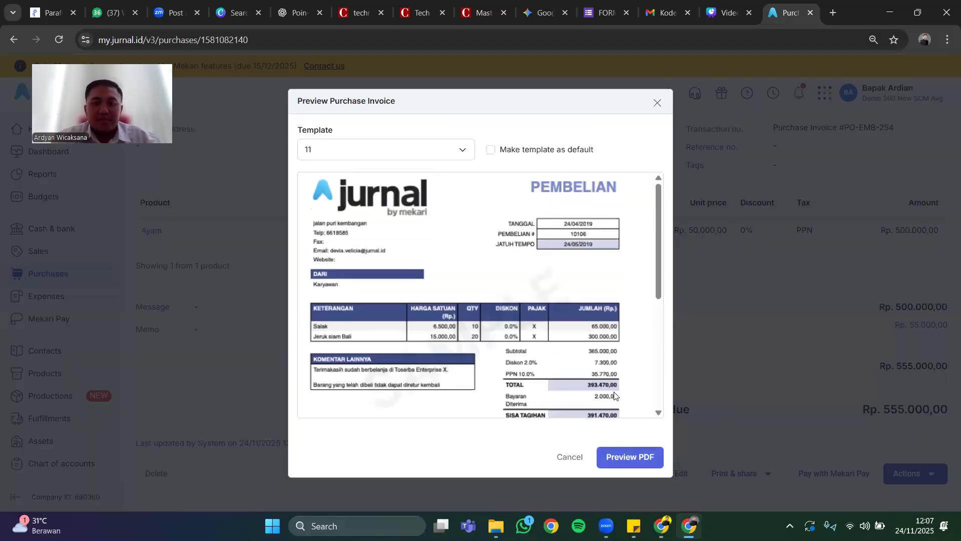
left_click(633, 455)
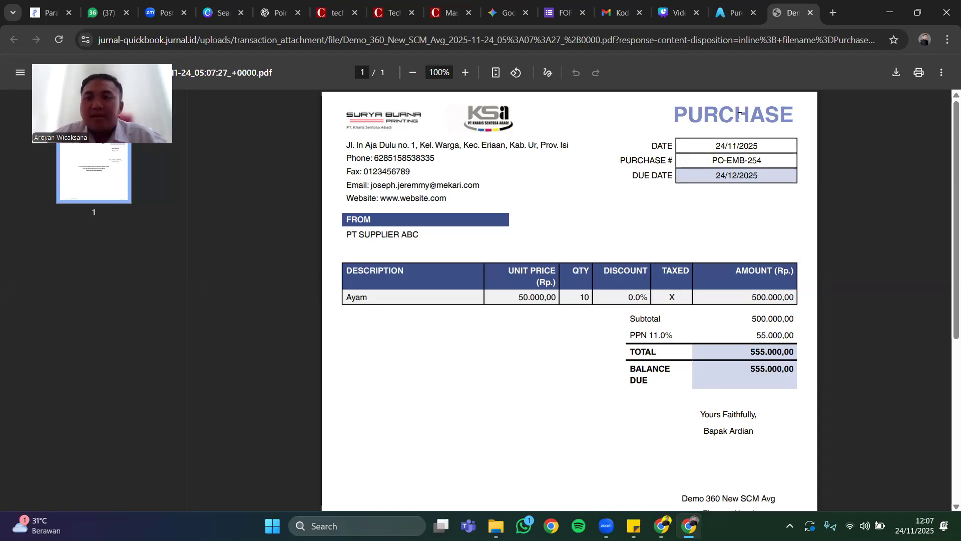
left_click(733, 13)
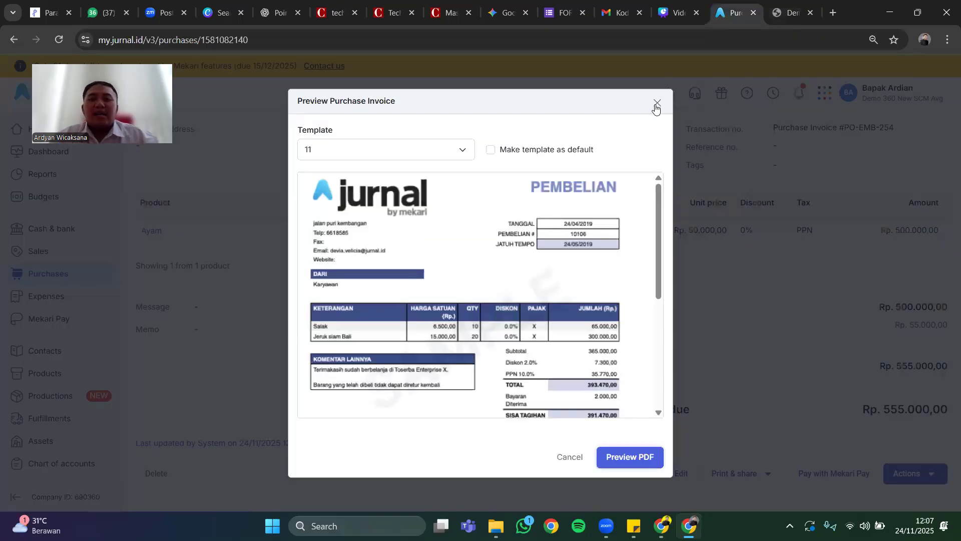
Close the purchase invoice preview and search the product list for "ayam".
left_click(657, 103)
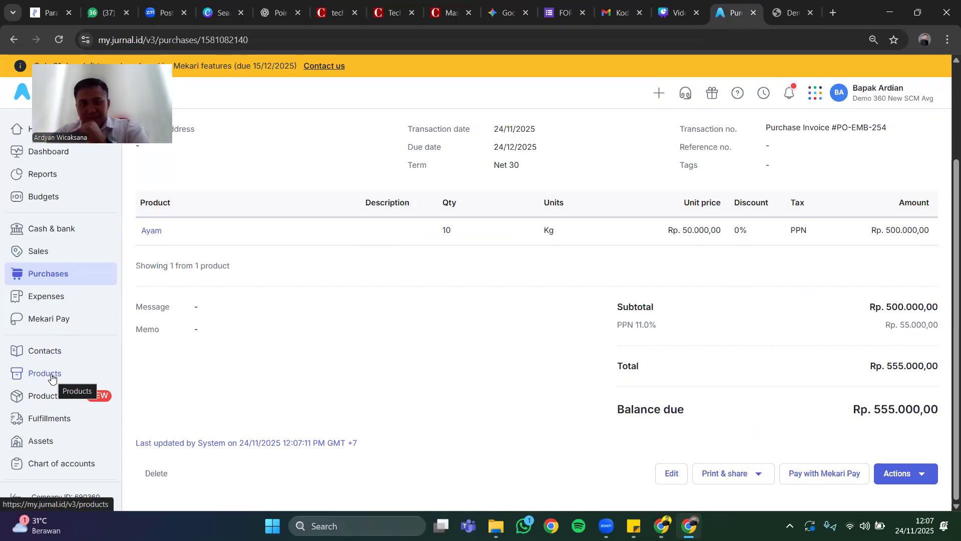
left_click(50, 250)
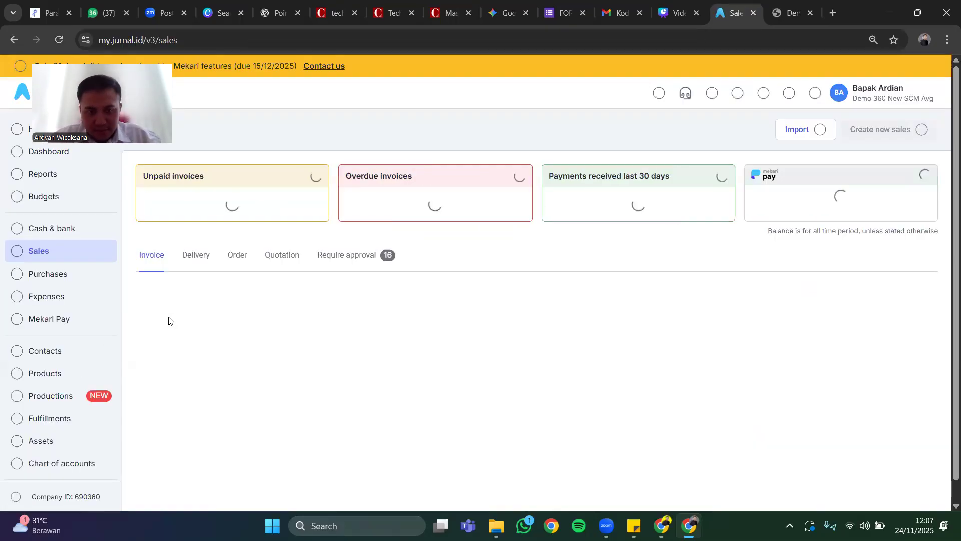
left_click(55, 375)
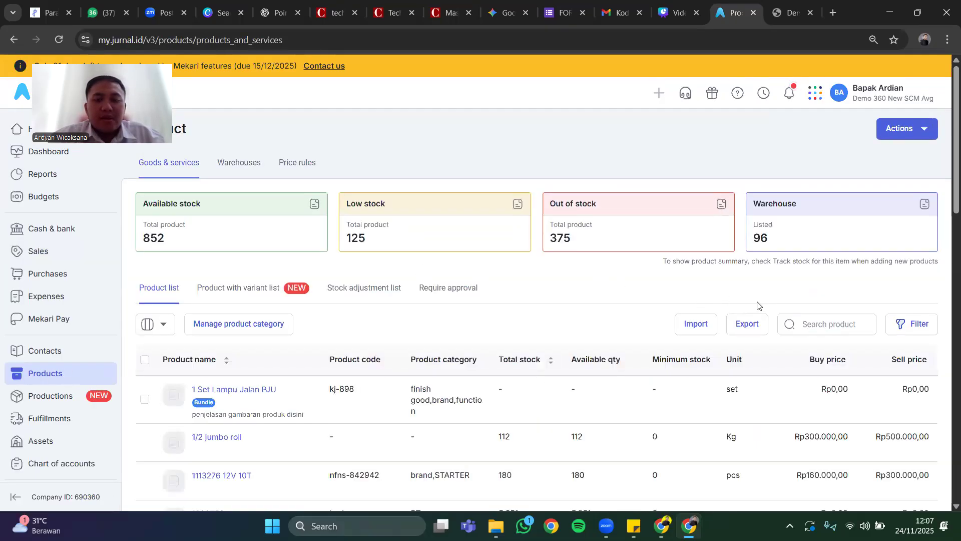
left_click(831, 328)
type("ayam")
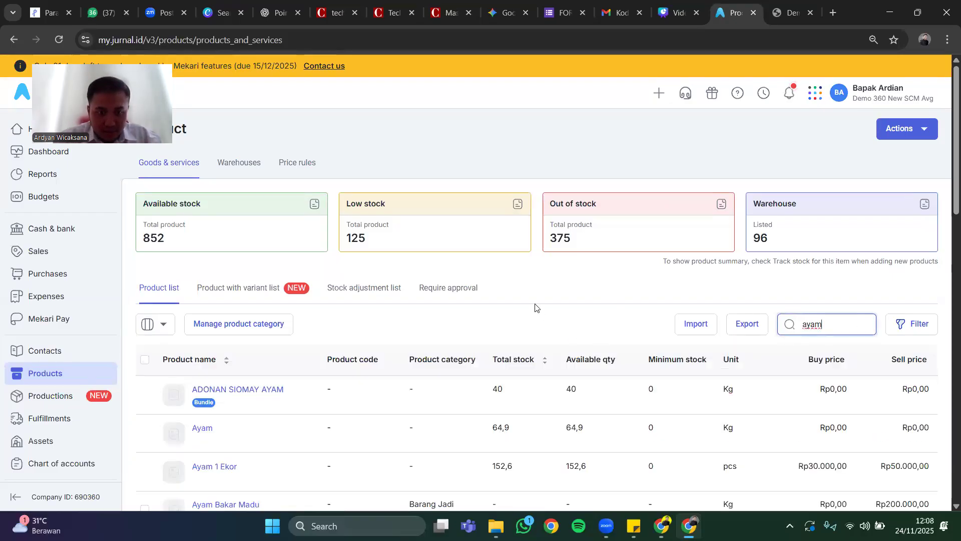
scroll(535, 307, "down", 2)
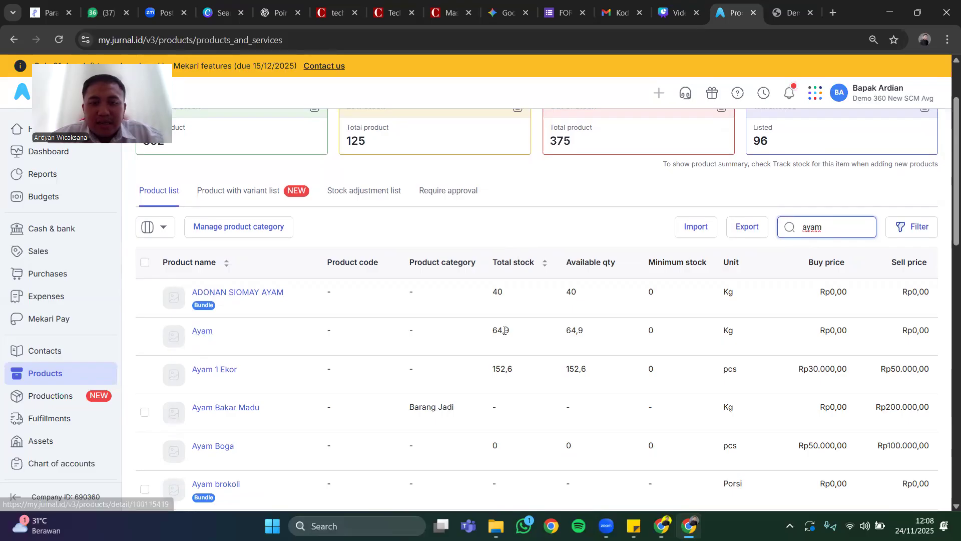
Open the details of the product Ayam and examine its list of product transactions.
left_click(201, 332)
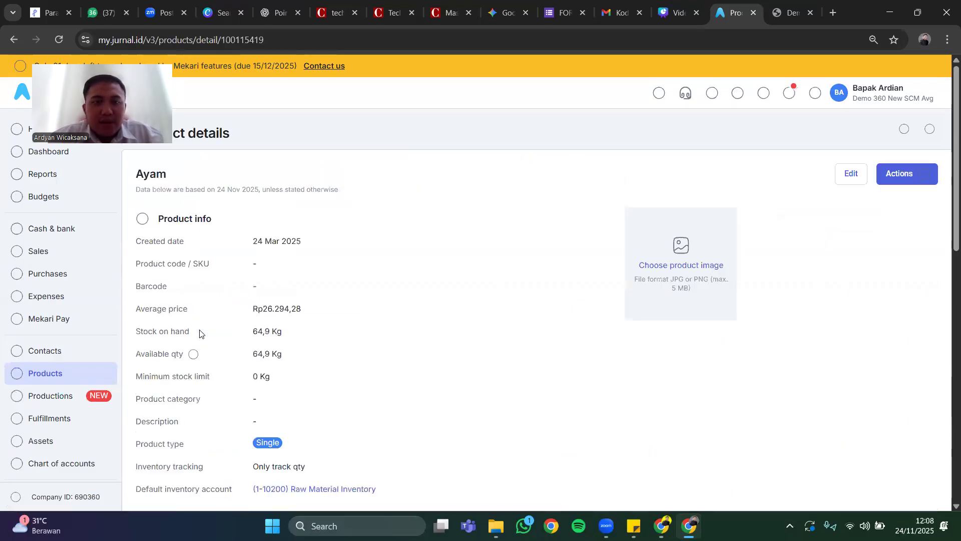
scroll(255, 237, "down", 1)
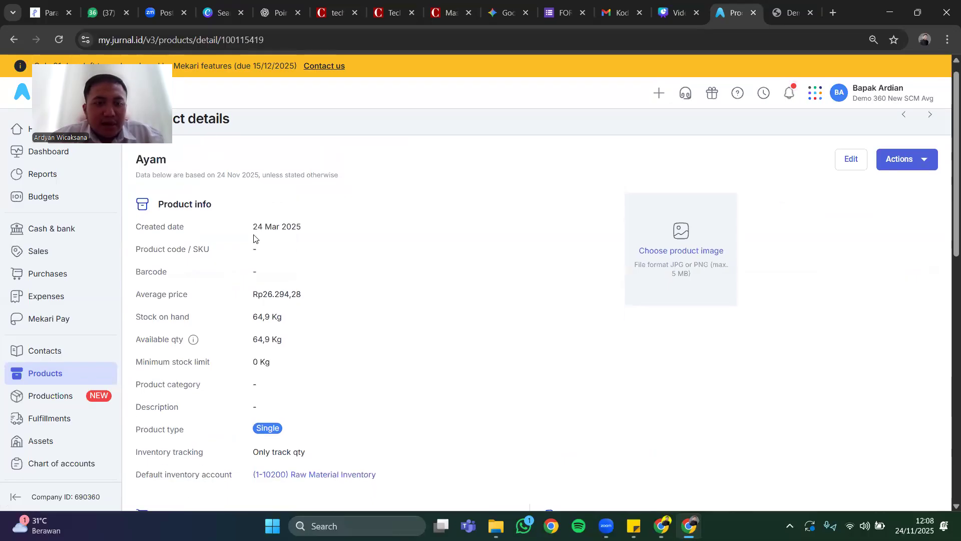
scroll(254, 238, "down", 3)
scroll(254, 234, "down", 5)
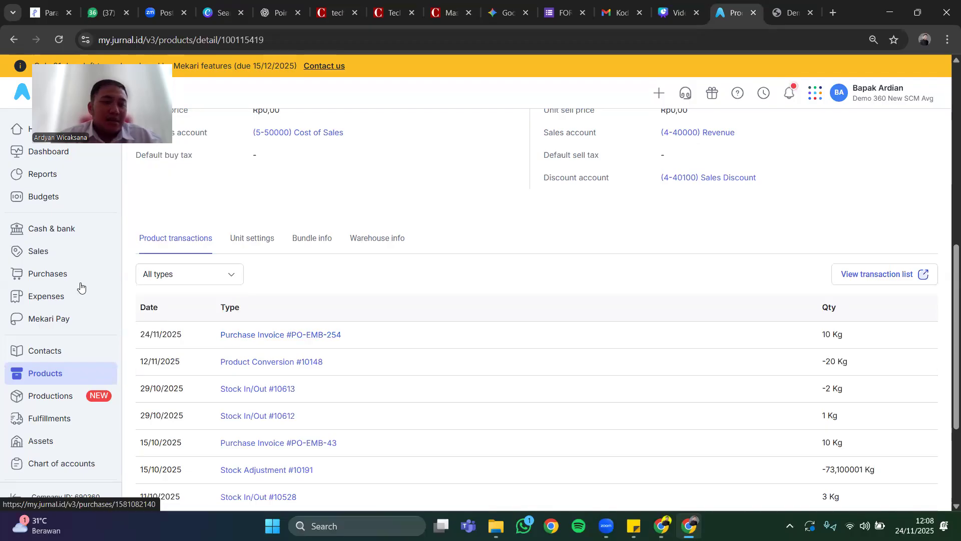
Start a new sales invoice and select the existing customer by searching for the customer's name.
left_click(56, 252)
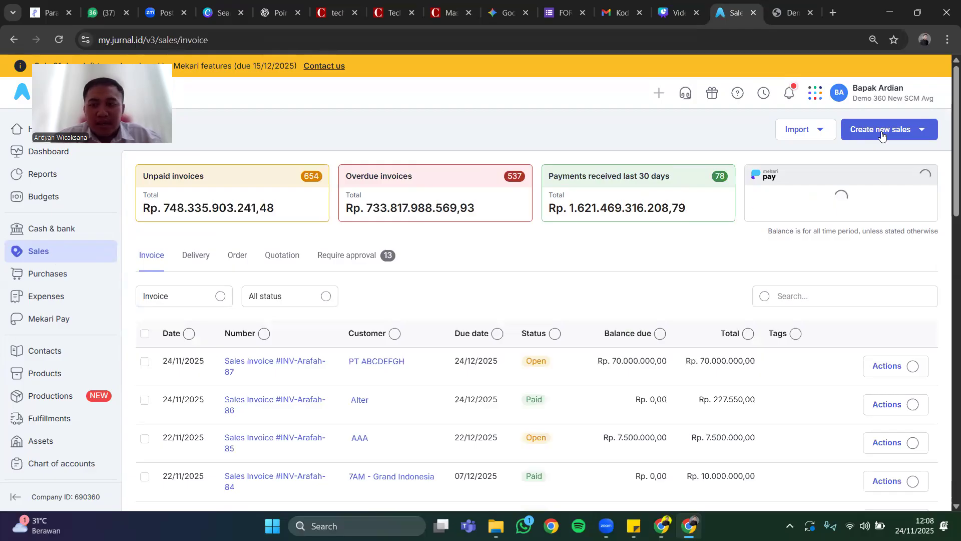
left_click(857, 132)
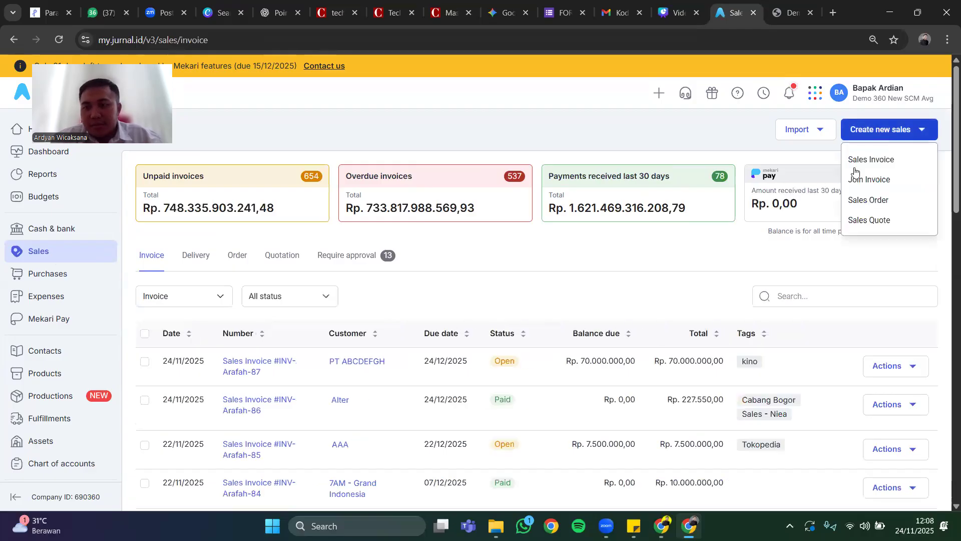
left_click(889, 161)
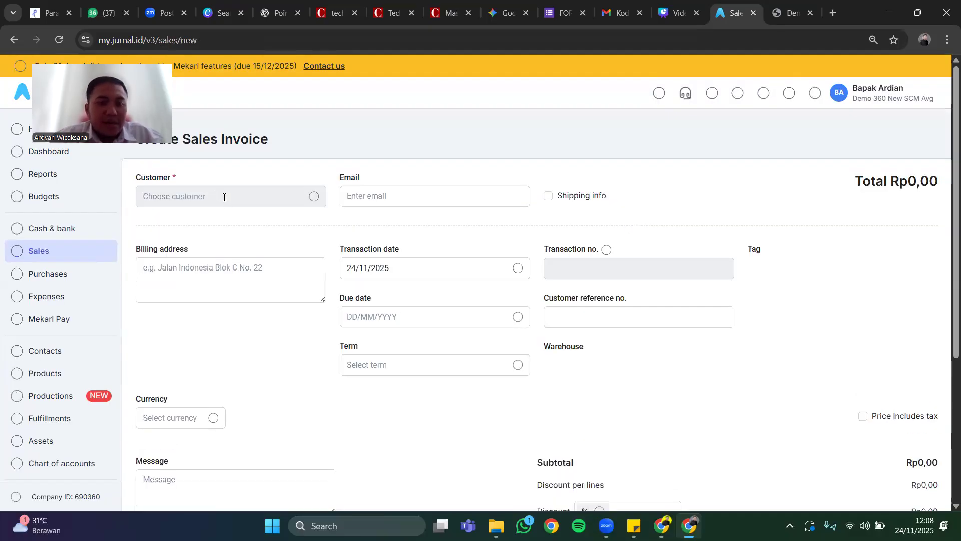
left_click(223, 197)
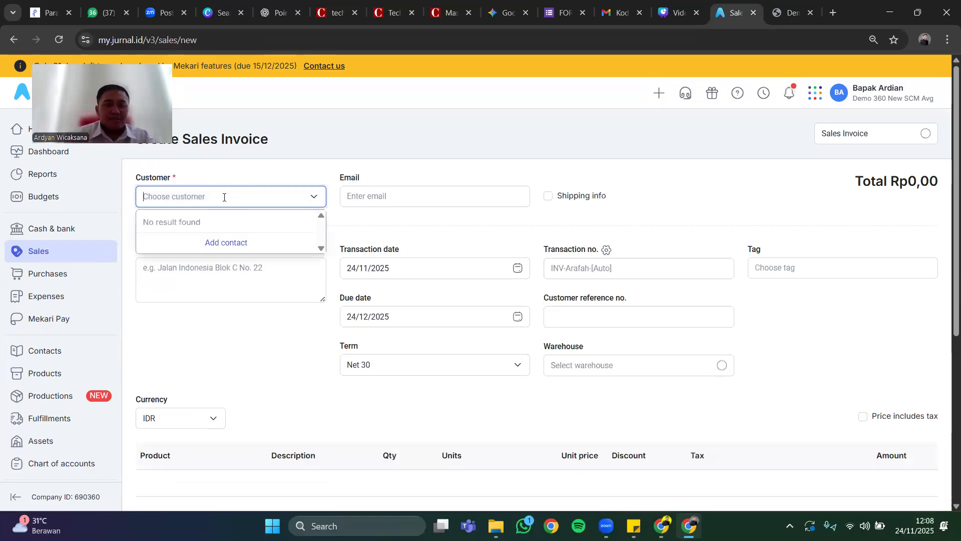
type("ian")
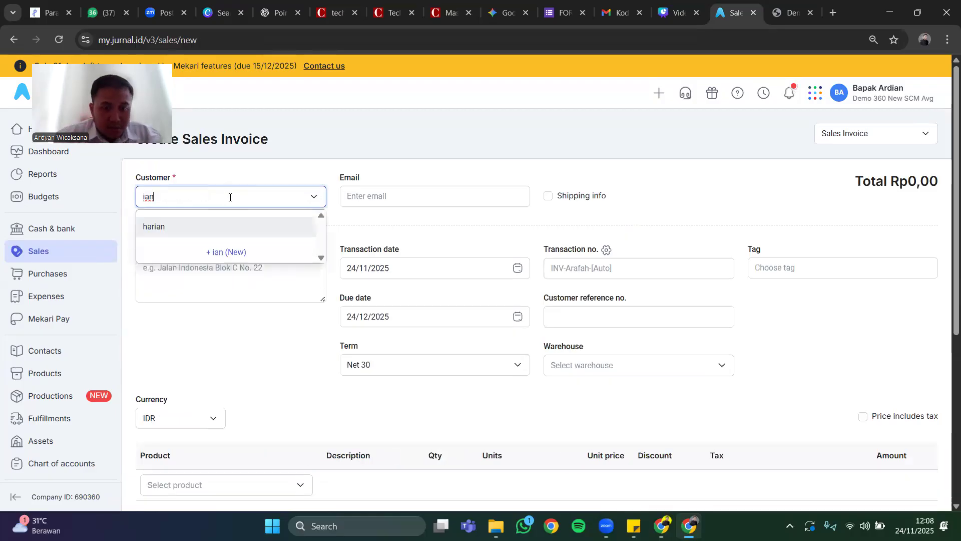
key("BackSpace")
key("BackSpace")
key("BackSpace")
type("ardyan")
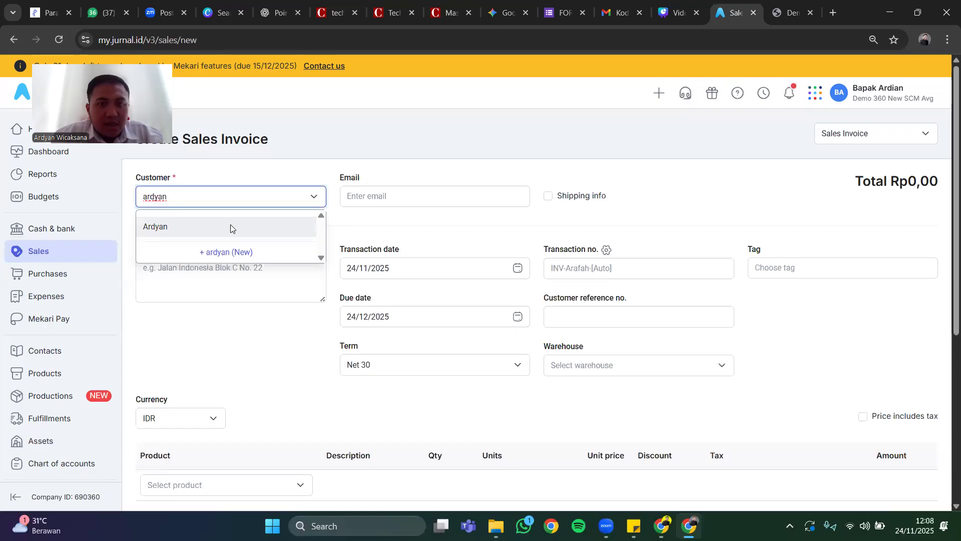
left_click(303, 224)
key("Tab")
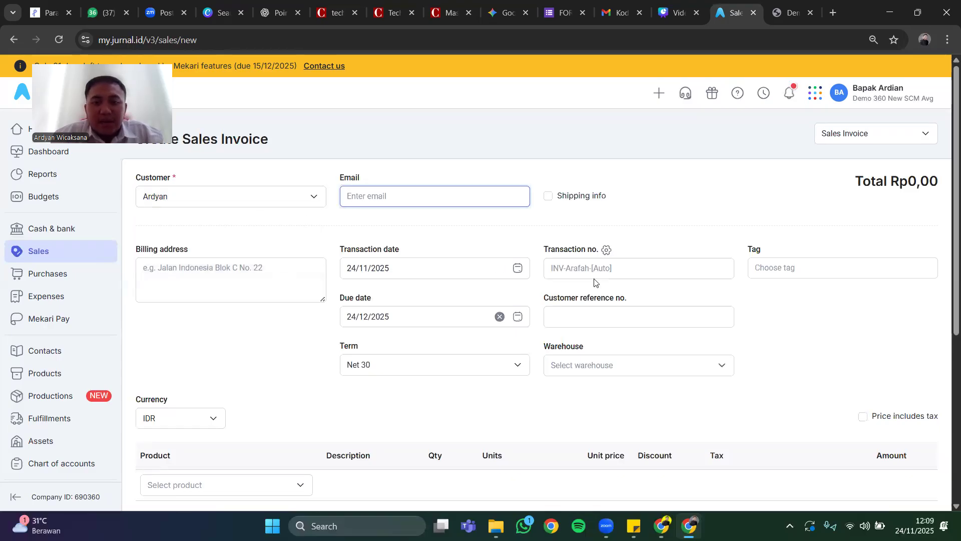
Search the products for "ayam" and add Ayam as the first line item of the sales invoice.
scroll(241, 369, "down", 2)
left_click(241, 365)
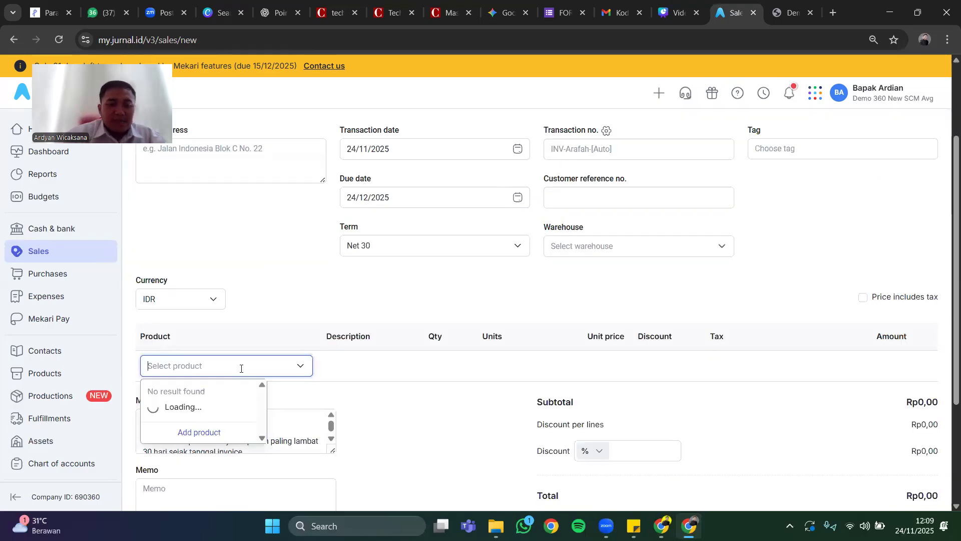
type("ayam")
left_click(173, 415)
Set the Ayam line's quantity to 5 Kg and its unit price to Rp 75.000 on the sales invoice.
left_click(374, 368)
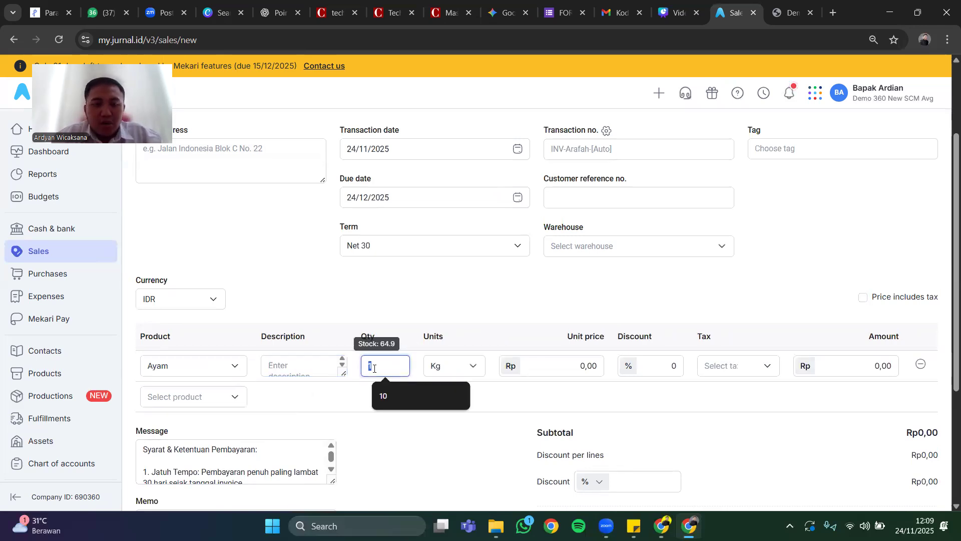
type("5")
left_click(323, 401)
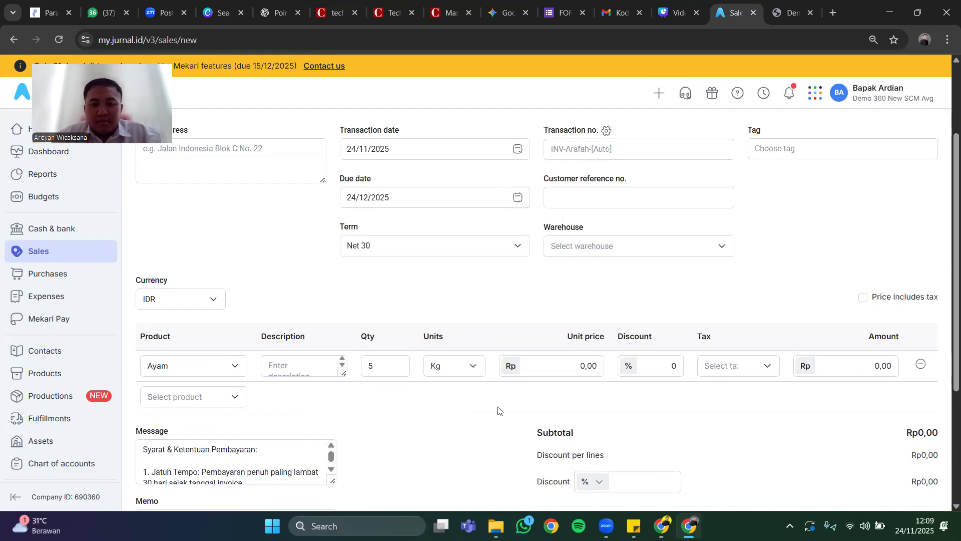
left_click(573, 373)
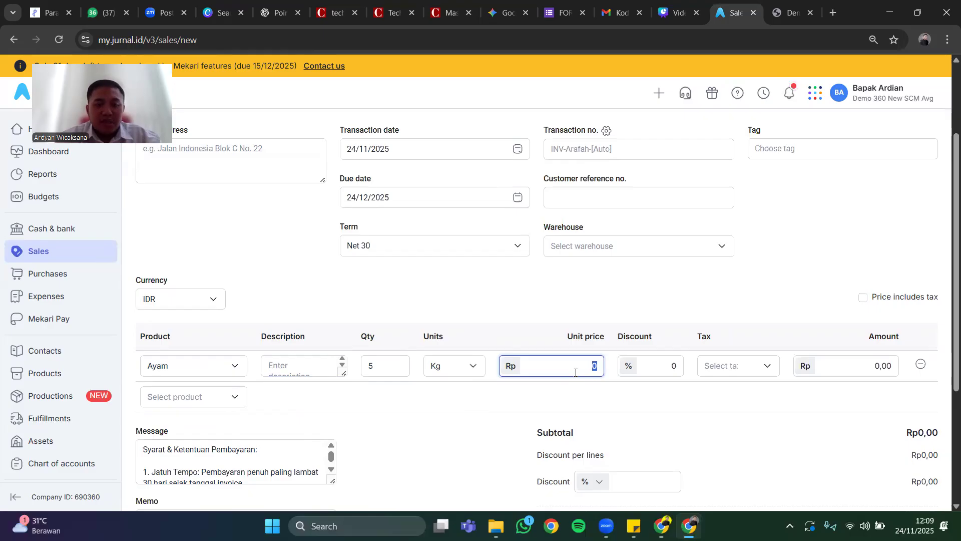
type("750000")
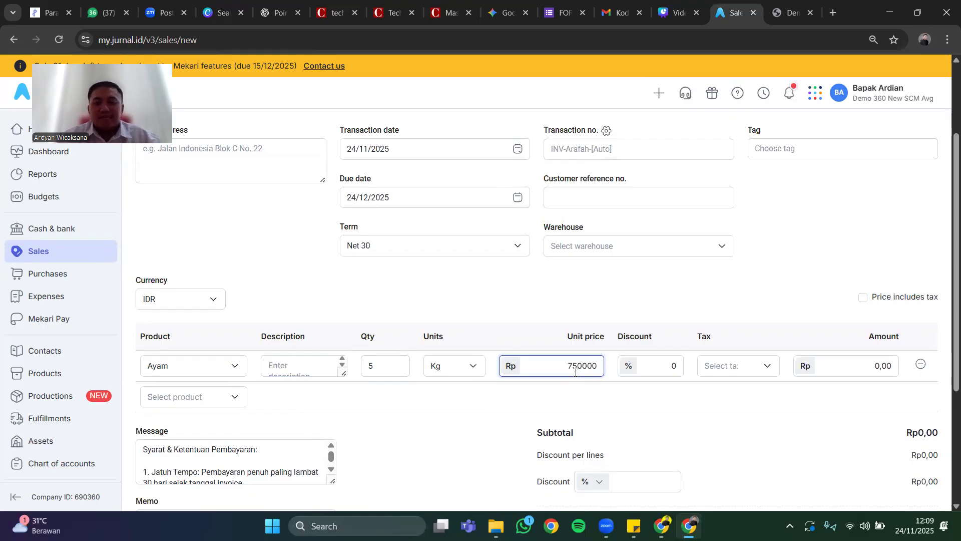
left_click(588, 393)
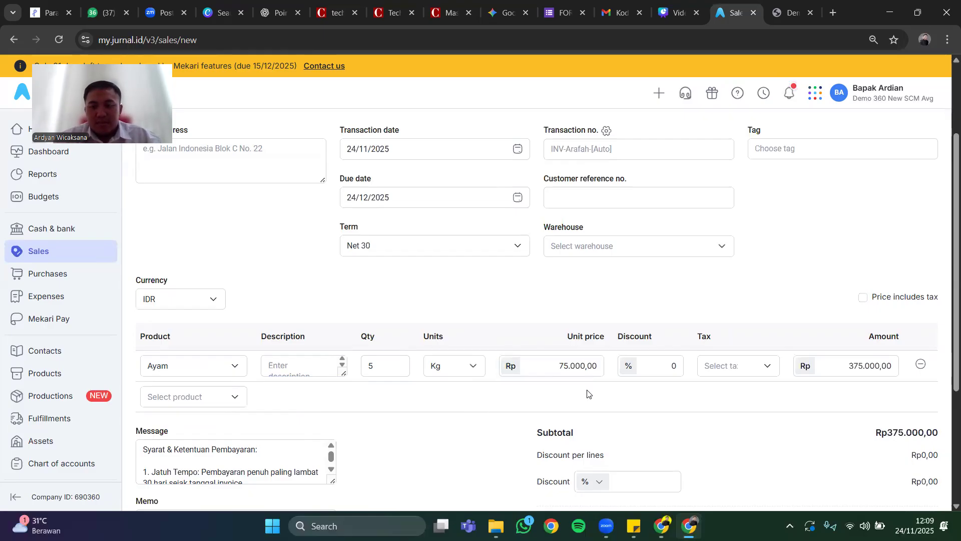
Apply the 11% PPN tax to the Ayam line and create the sales invoice.
left_click(726, 366)
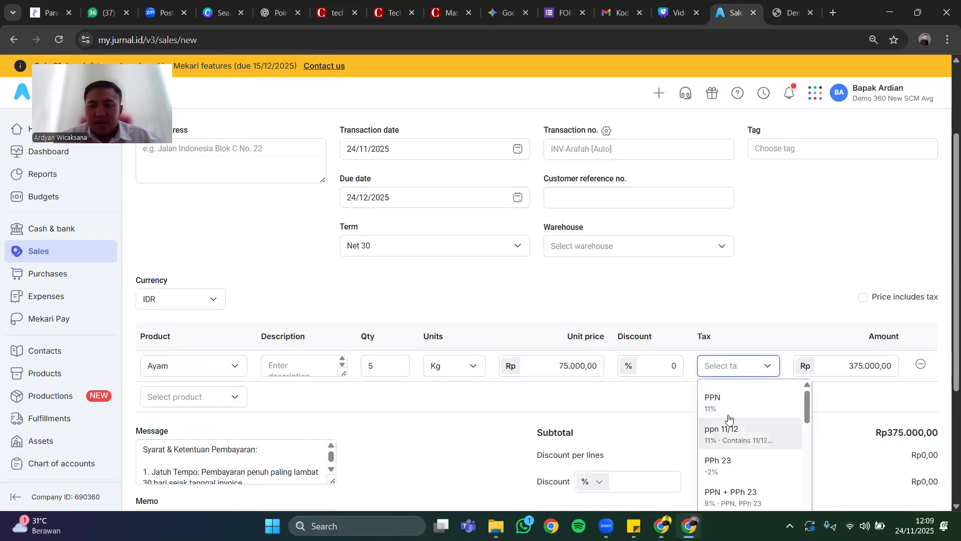
left_click(730, 410)
scroll(606, 381, "down", 4)
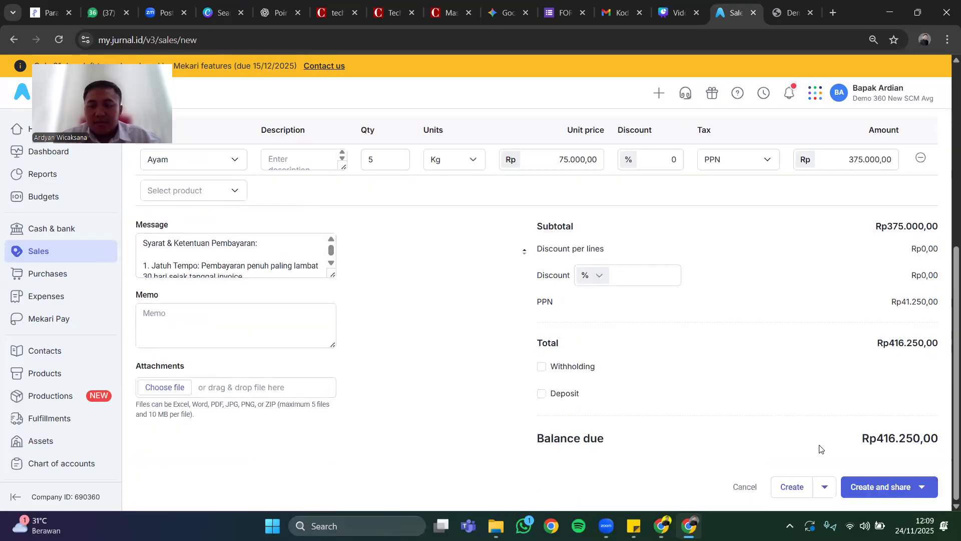
left_click(792, 488)
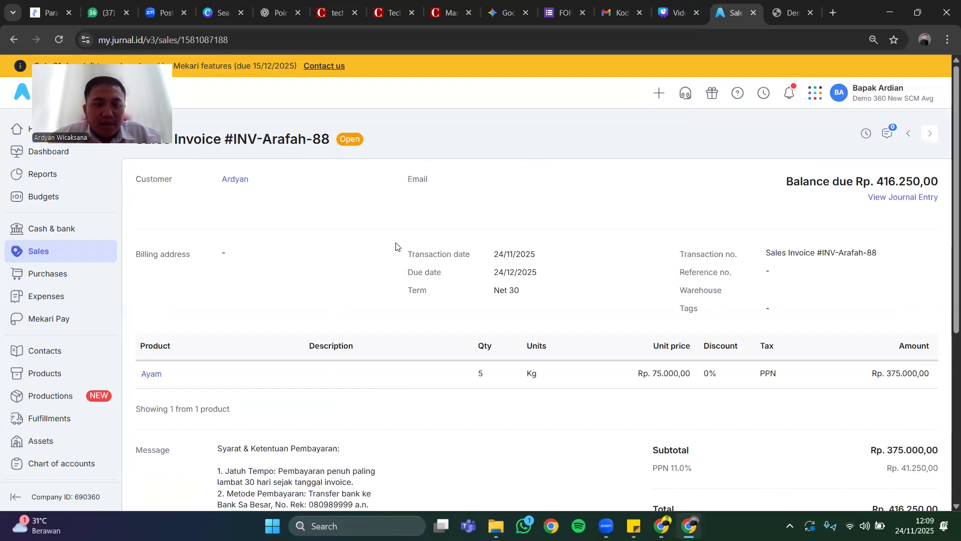
Preview the new sales invoice as a PDF with invoice template 5, review the document, and return to the invoice page.
scroll(396, 246, "down", 5)
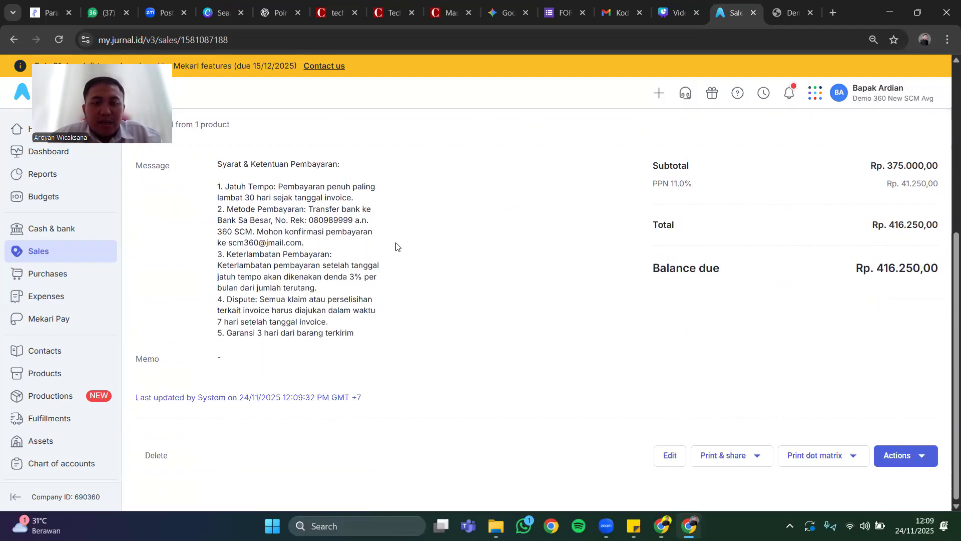
left_click(737, 453)
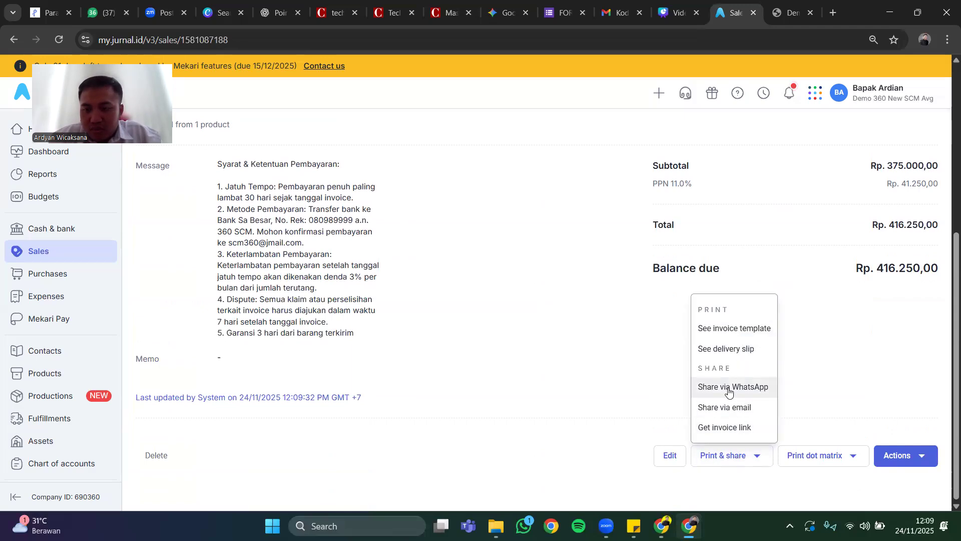
left_click(742, 334)
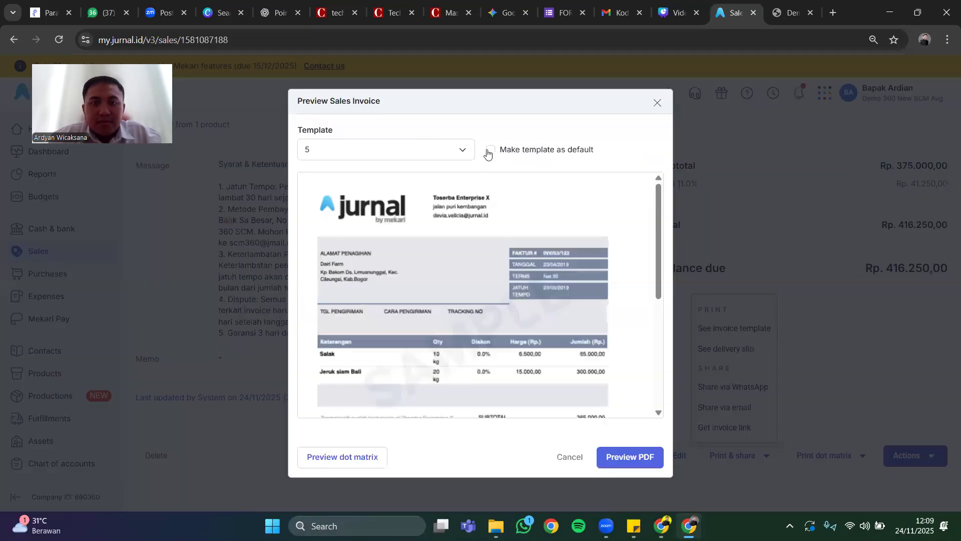
left_click(632, 458)
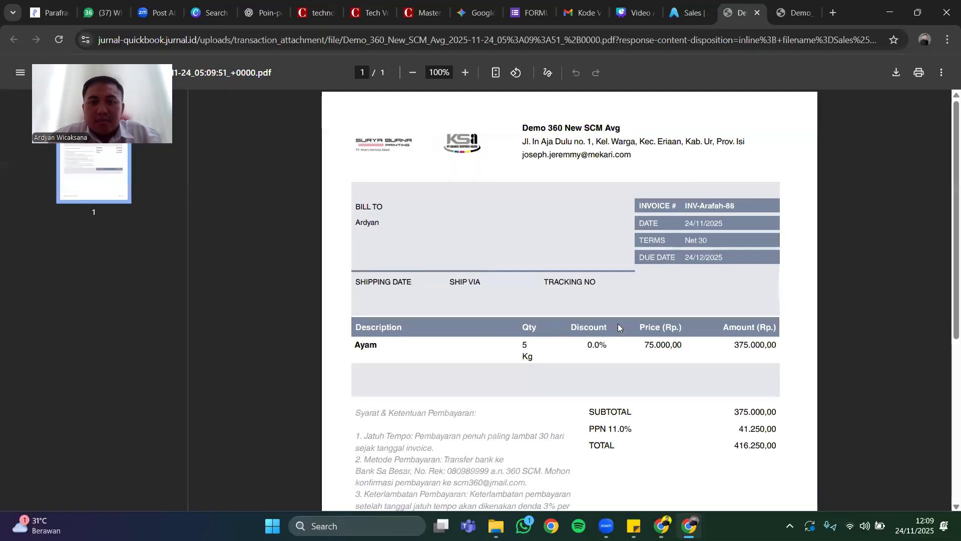
scroll(618, 324, "down", 2)
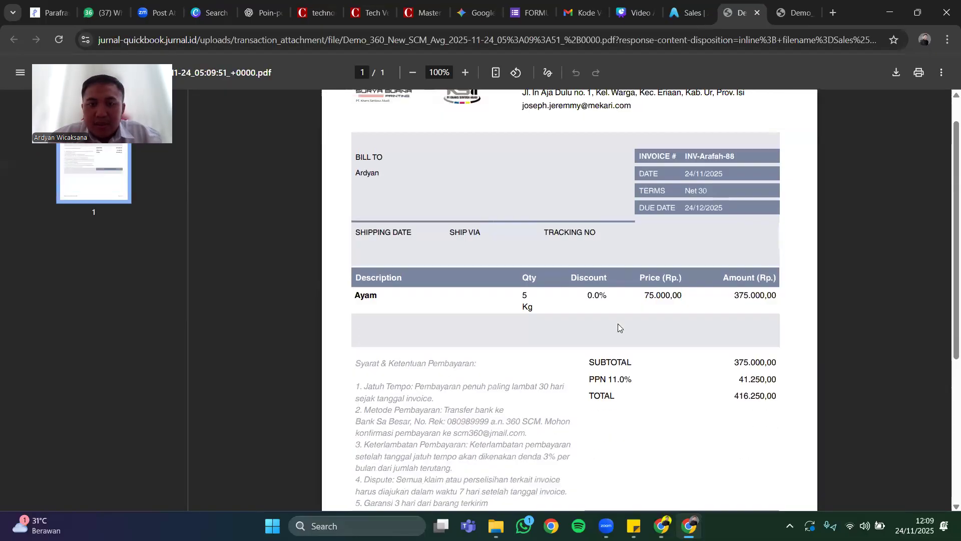
scroll(618, 323, "up", 1)
scroll(671, 337, "down", 3)
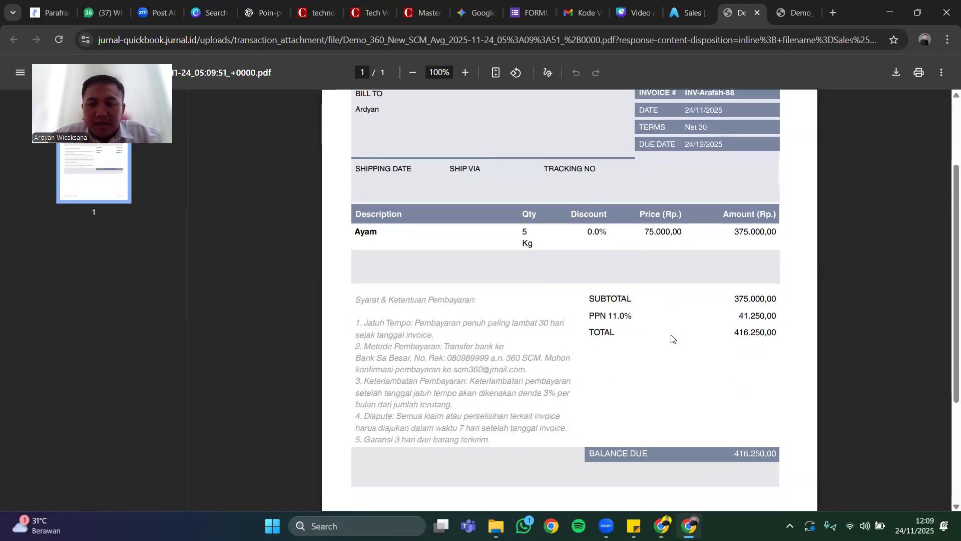
scroll(726, 359, "down", 3)
scroll(725, 355, "down", 1)
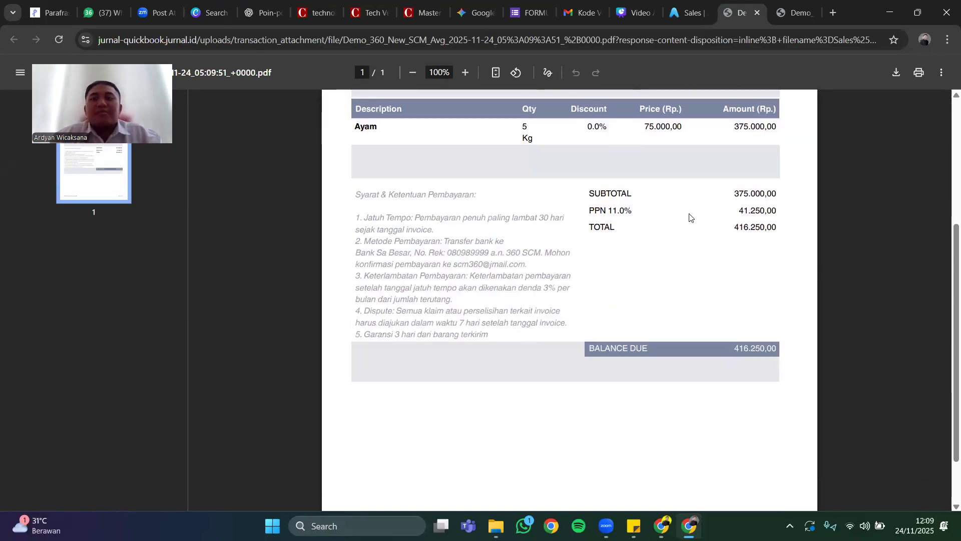
left_click(686, 19)
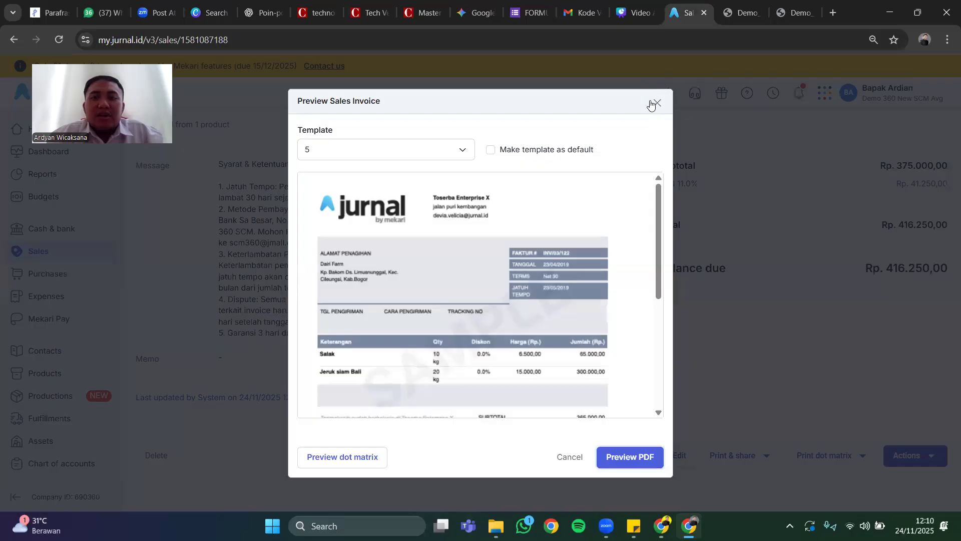
left_click(656, 103)
Search the product list for "ayam" and open the details of the Ayam product.
scroll(307, 237, "down", 1)
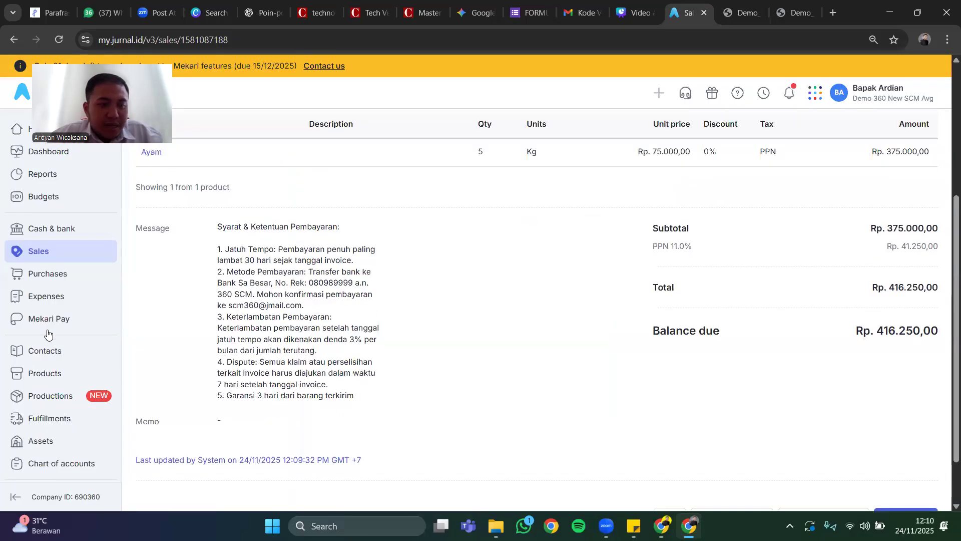
left_click(56, 371)
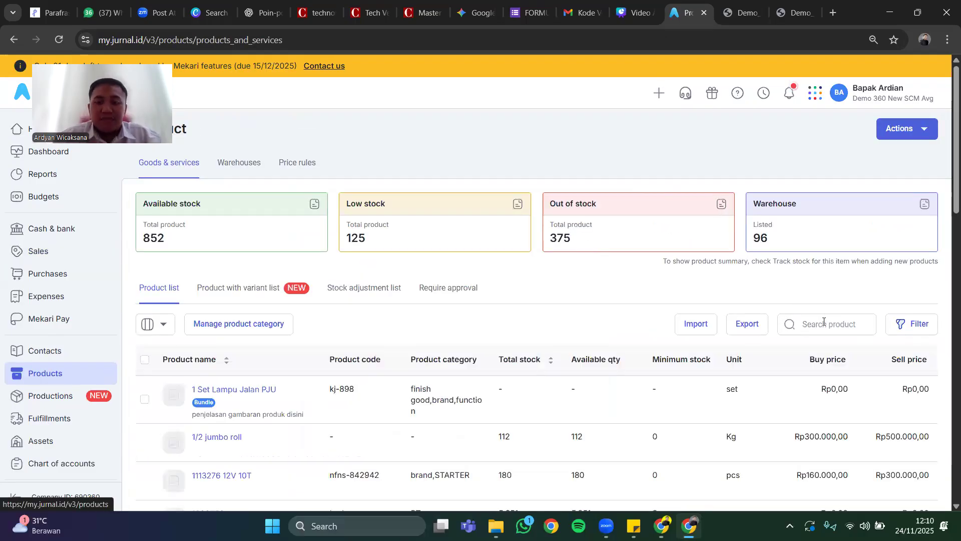
left_click(824, 323)
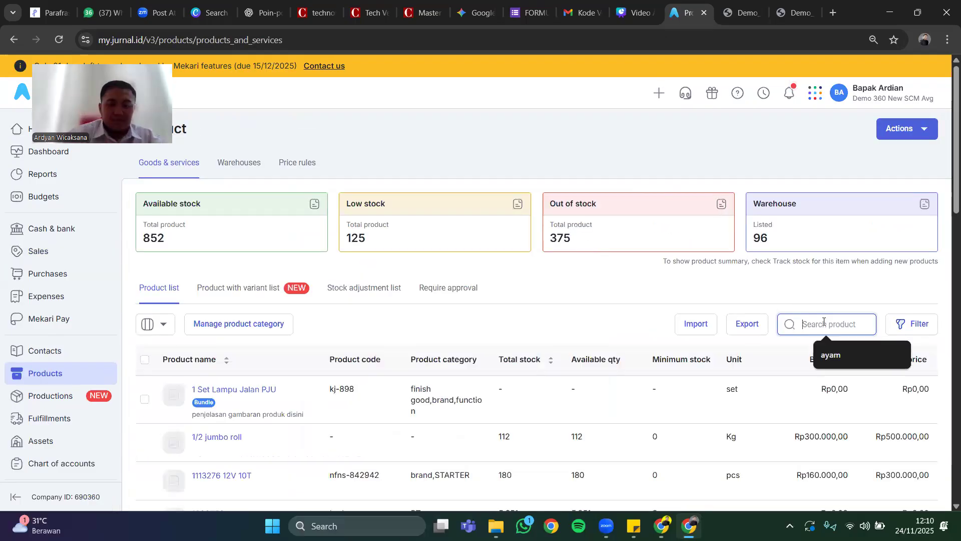
left_click(829, 367)
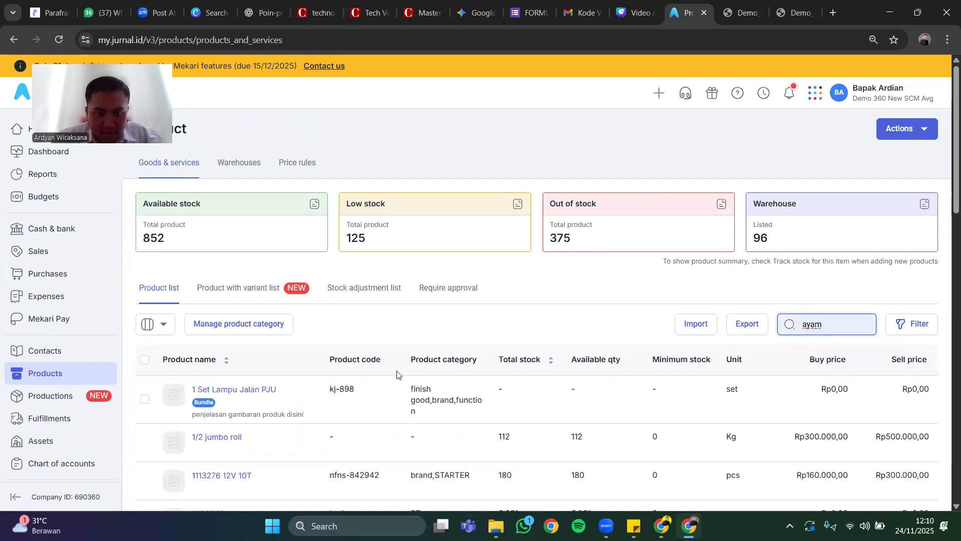
scroll(374, 349, "down", 1)
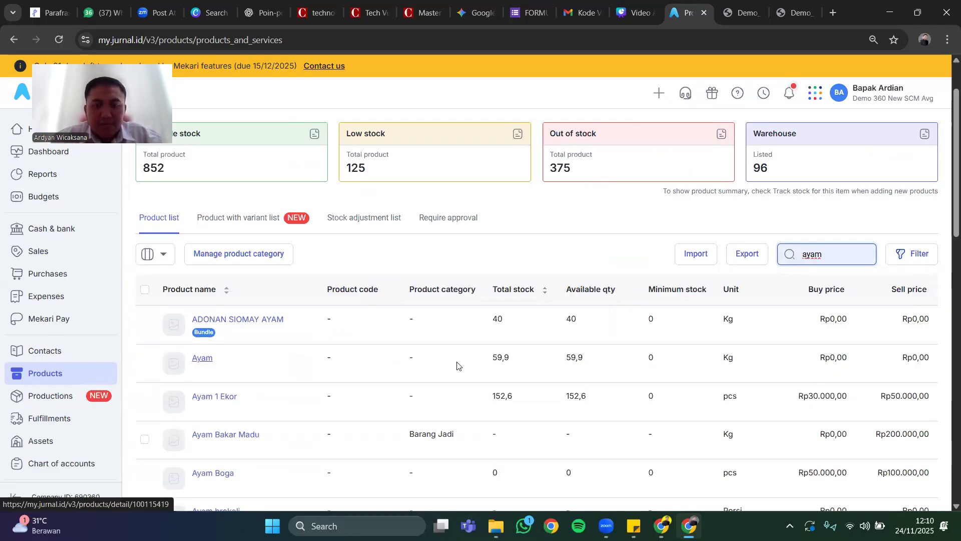
left_click(197, 364)
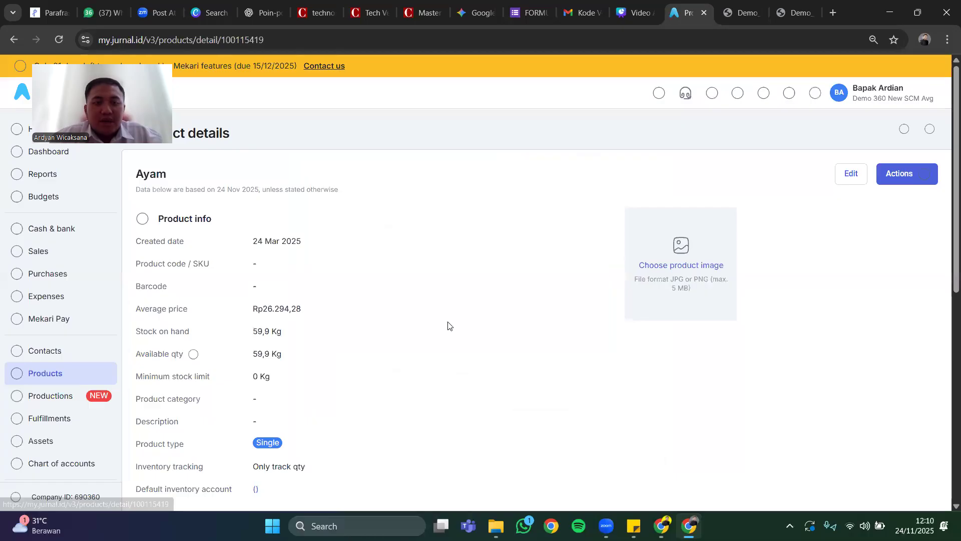
Examine the Ayam product's transaction list for the stock quantities moved by the new purchase and sales invoices.
scroll(448, 326, "down", 5)
scroll(448, 326, "down", 1)
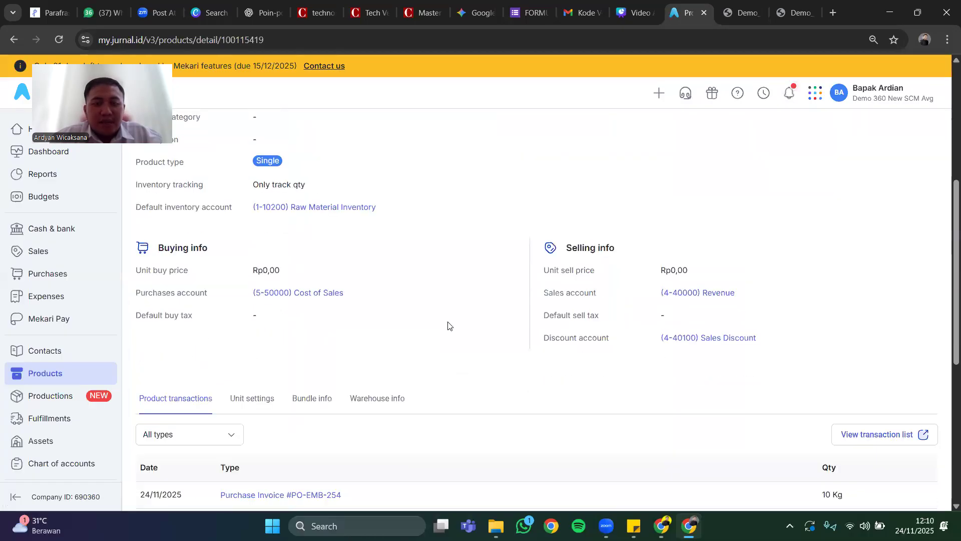
scroll(448, 326, "down", 1)
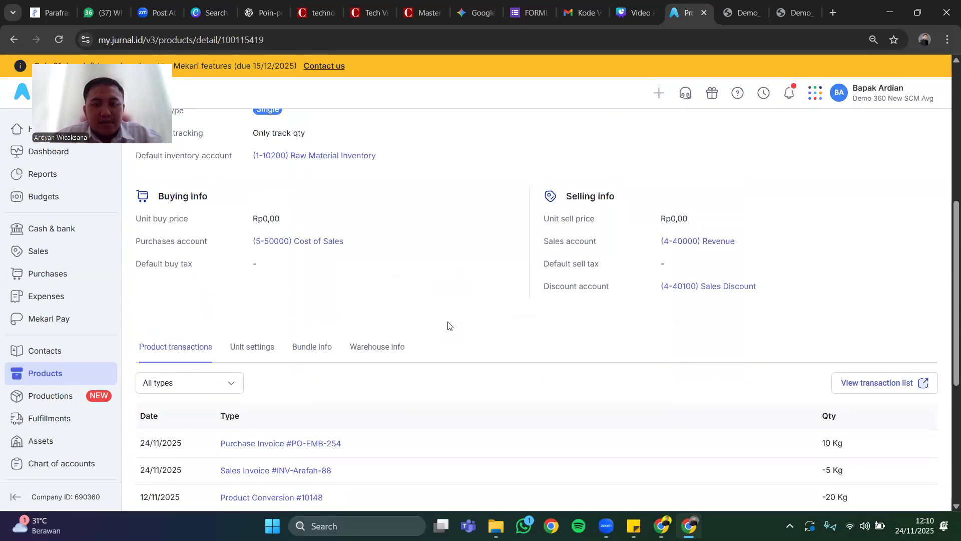
scroll(448, 326, "down", 2)
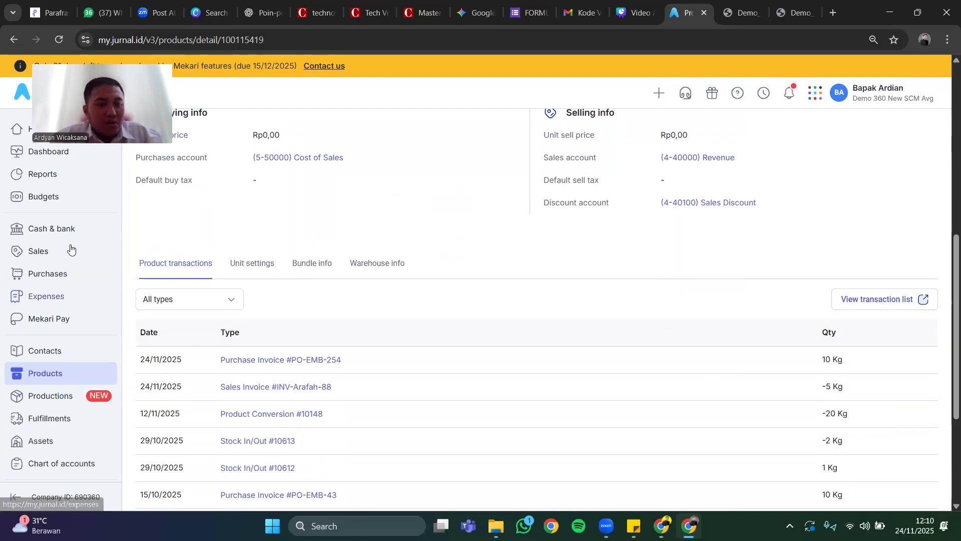
scroll(70, 249, "up", 2)
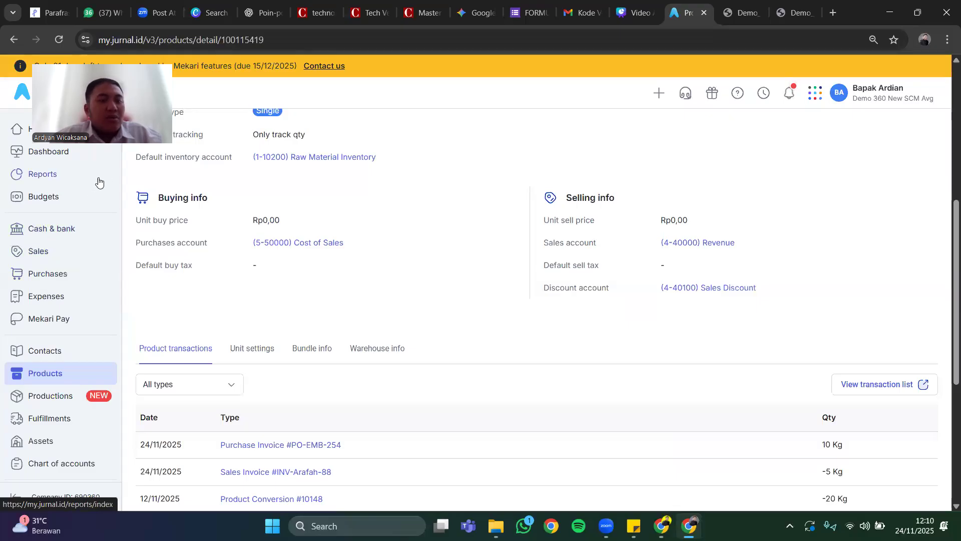
Open the Profit & Loss report from the business overview reports, generate it for the Last Month period, and look over its accounts.
left_click(41, 174)
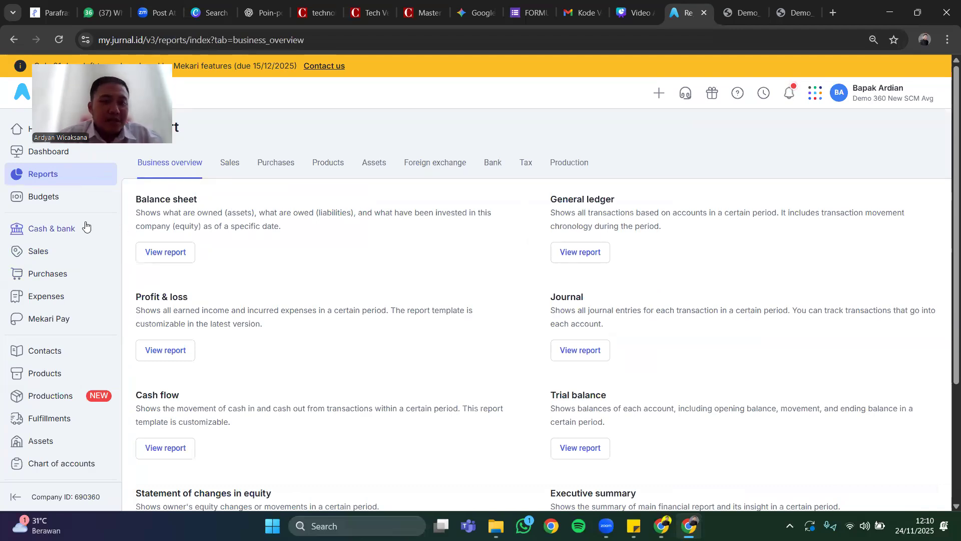
scroll(323, 257, "down", 1)
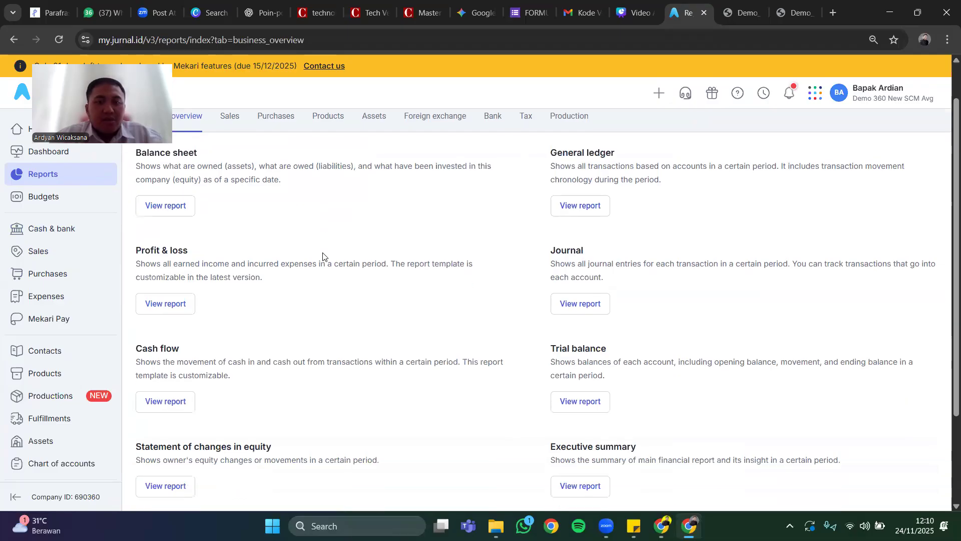
left_click(170, 306)
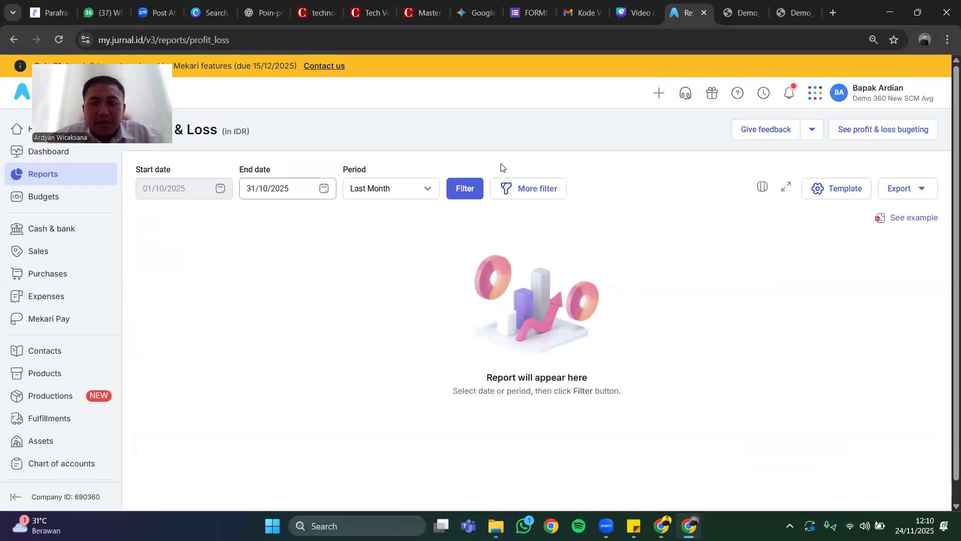
left_click(471, 186)
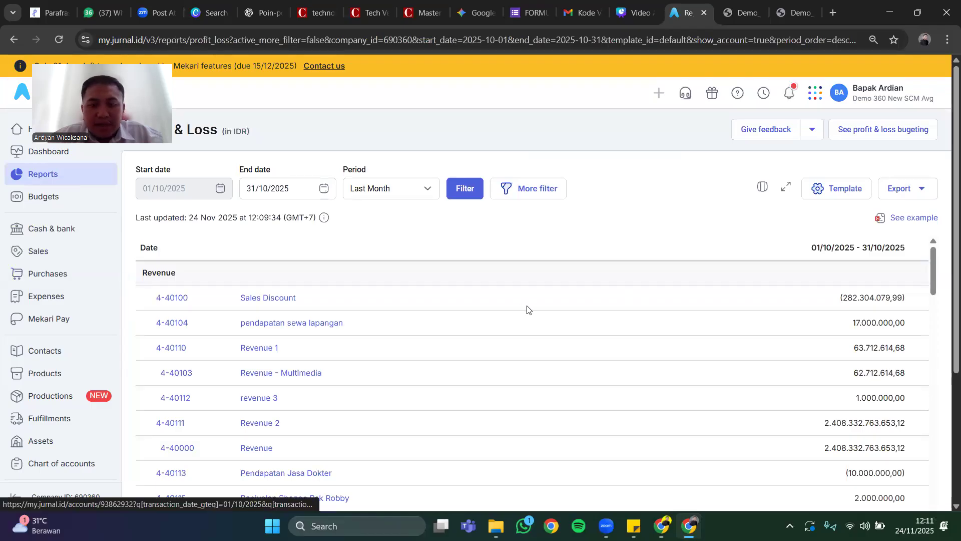
scroll(529, 310, "down", 4)
scroll(529, 310, "up", 4)
Export the generated Profit & Loss report.
left_click(894, 191)
left_click(899, 218)
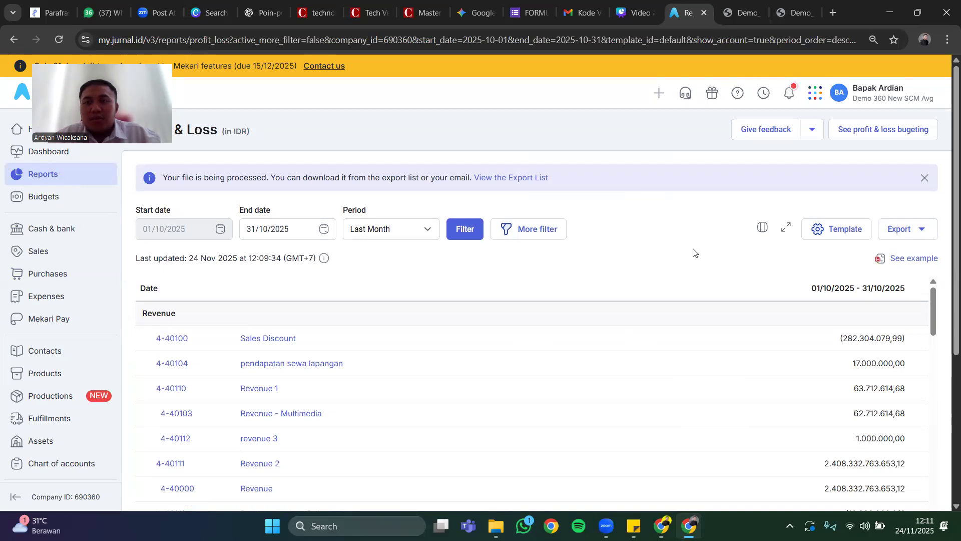
left_click(878, 86)
left_click(640, 142)
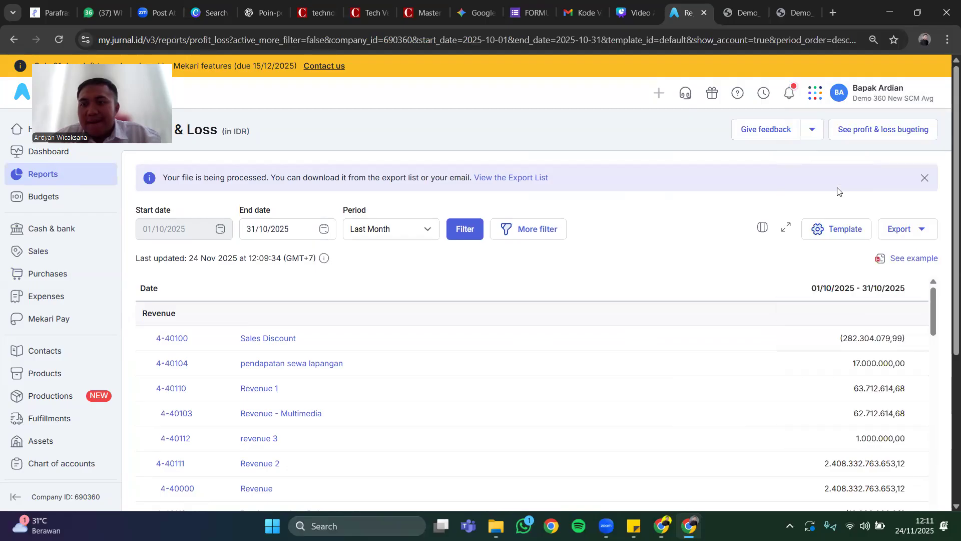
Open the example Profit & Loss PDF, read through both pages, and return to the generated report.
left_click(903, 259)
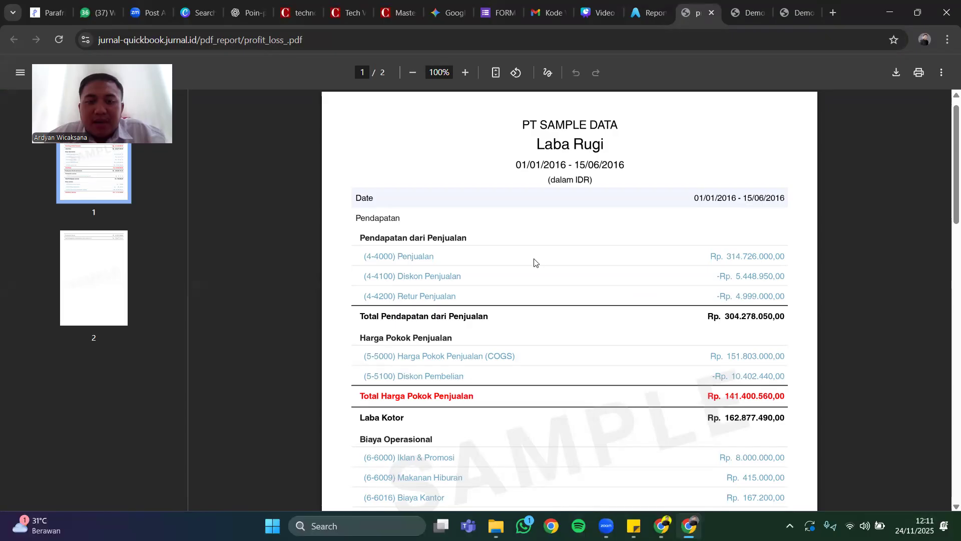
scroll(505, 354, "down", 1)
scroll(500, 360, "down", 2)
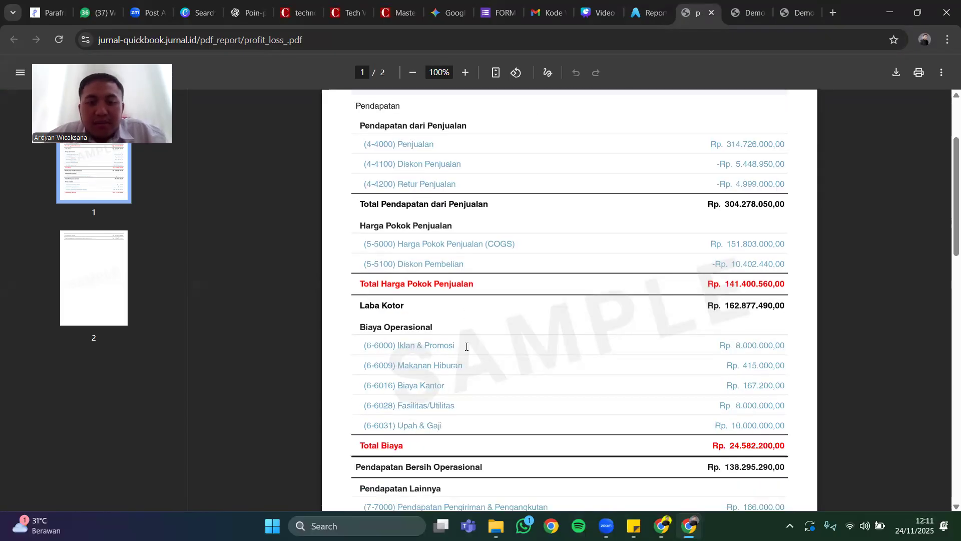
scroll(466, 346, "down", 3)
scroll(466, 347, "down", 10)
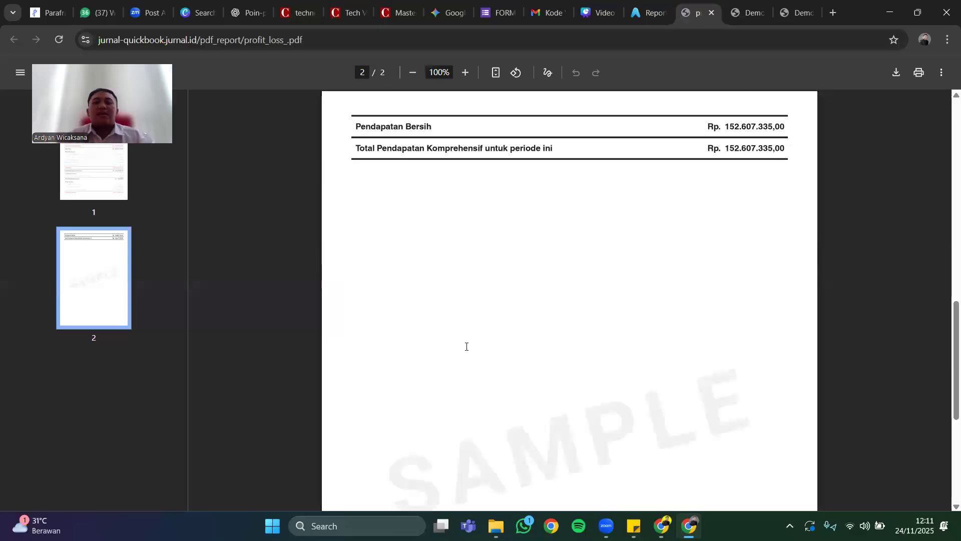
scroll(468, 388, "up", 8)
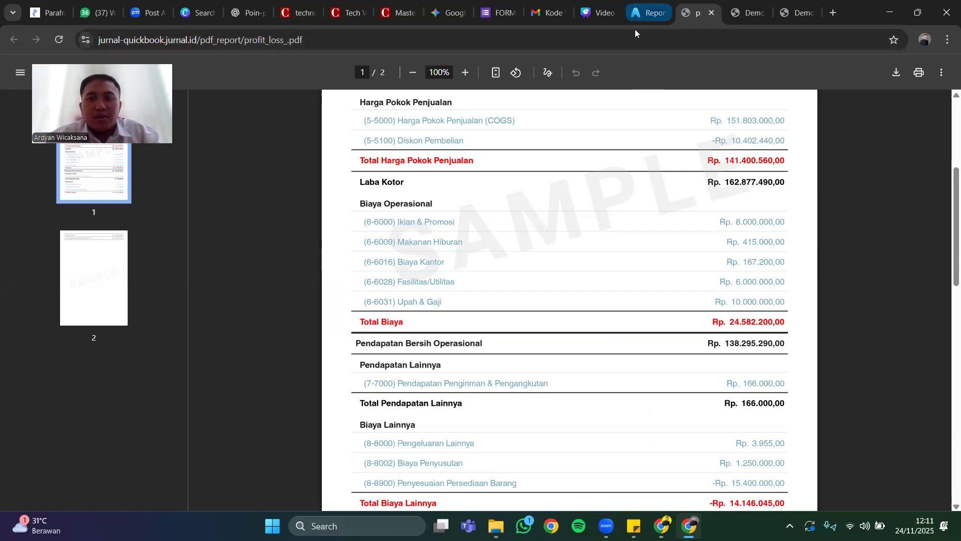
left_click(635, 15)
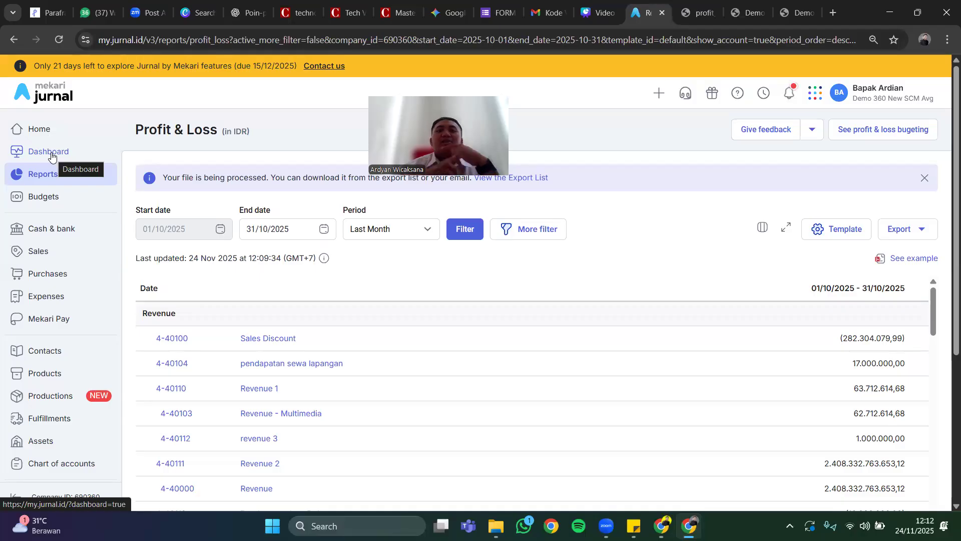
Switch to the Video Ajar AMT presentation in Canva and show it in full screen on the Pengantar Demo Sistem ERP slide.
left_click(594, 13)
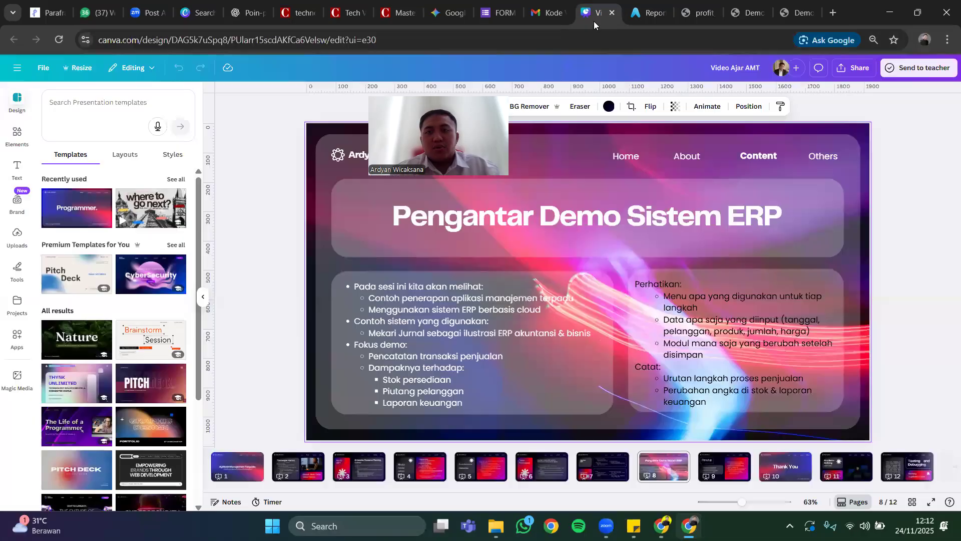
left_click(932, 505)
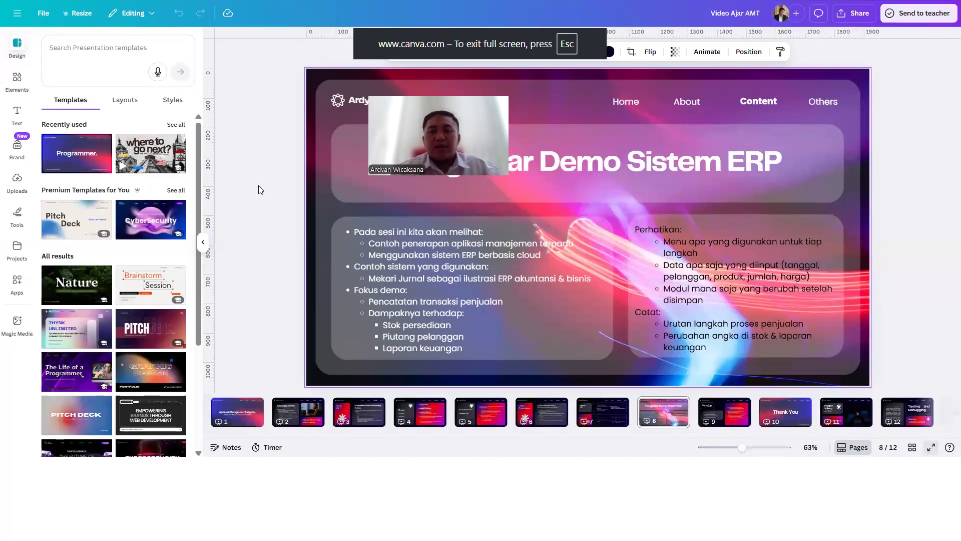